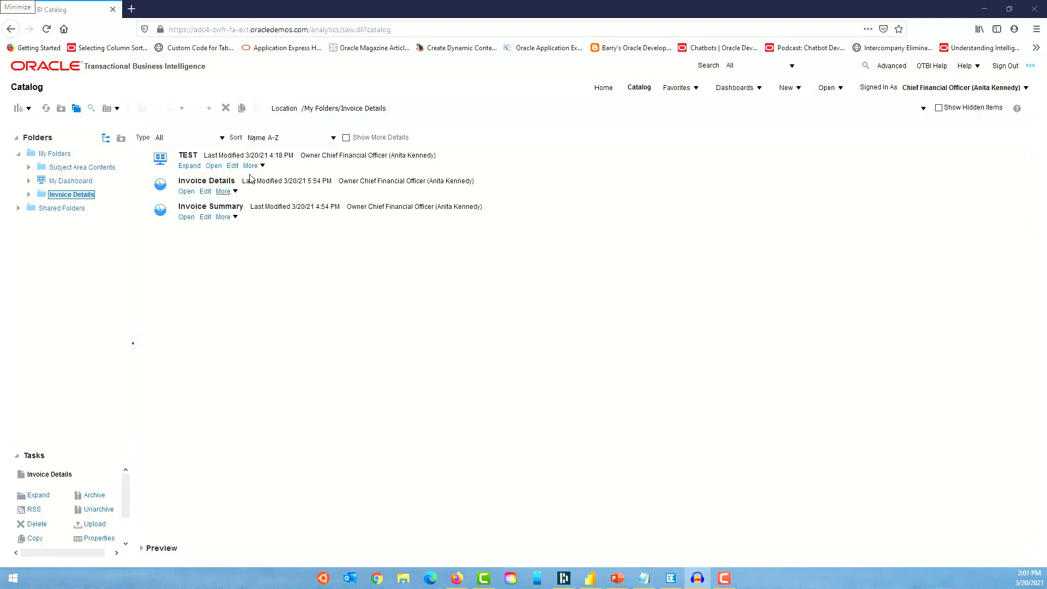
# Edit the Invoice Details analysis stored under My Folders > Invoice Details.
pyautogui.click(207, 192)
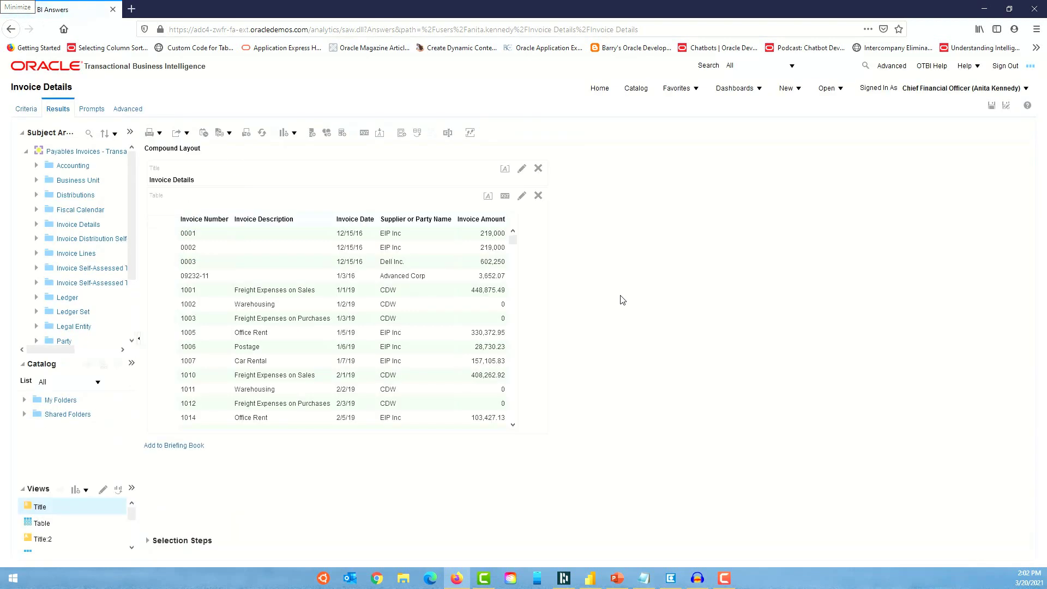
# Remove the Graph and View Selector views from the analysis.
pyautogui.moveTo(144, 148); pyautogui.dragTo(202, 152)
pyautogui.click(294, 135)
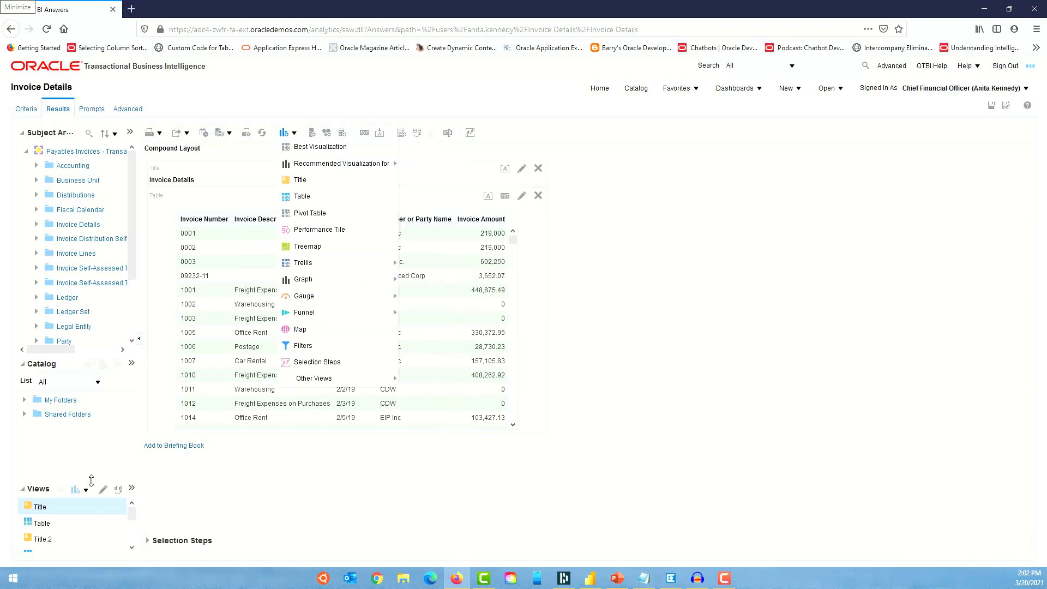
pyautogui.moveTo(93, 462); pyautogui.dragTo(93, 428)
pyautogui.scroll(-2, 87, 518)
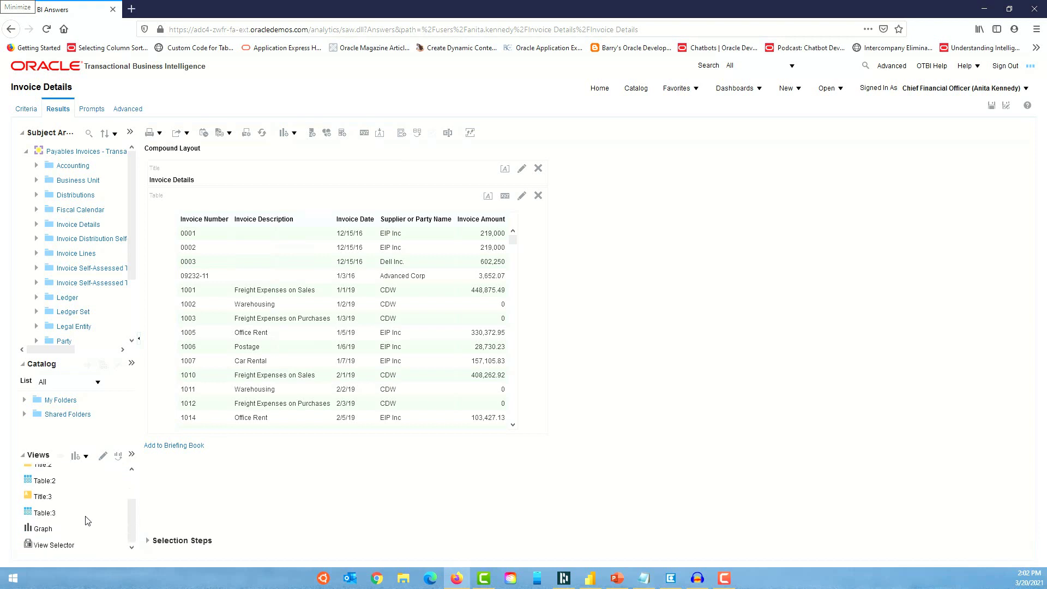
pyautogui.click(49, 529)
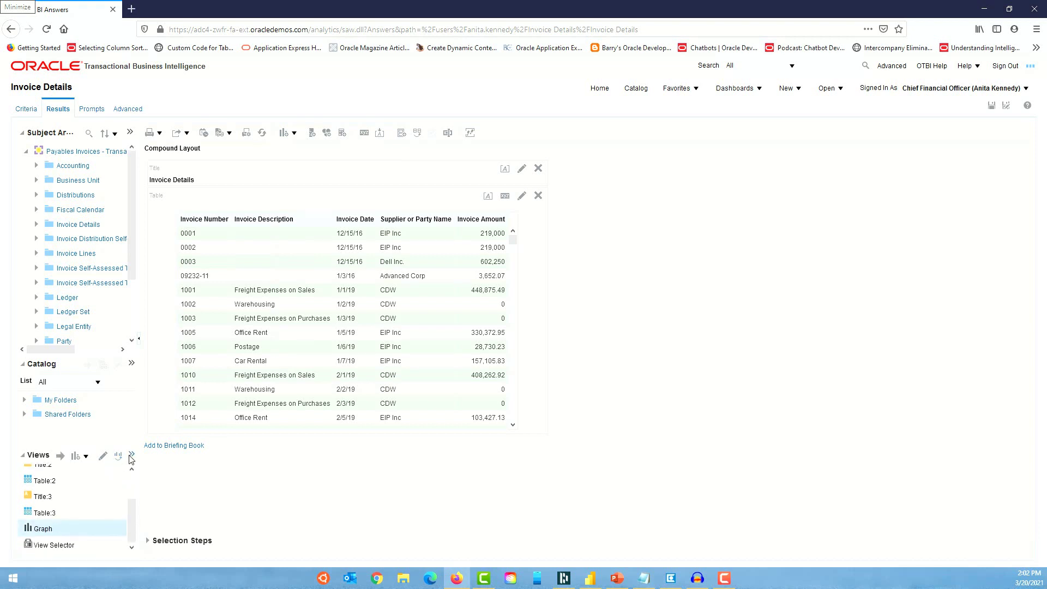
pyautogui.click(132, 454)
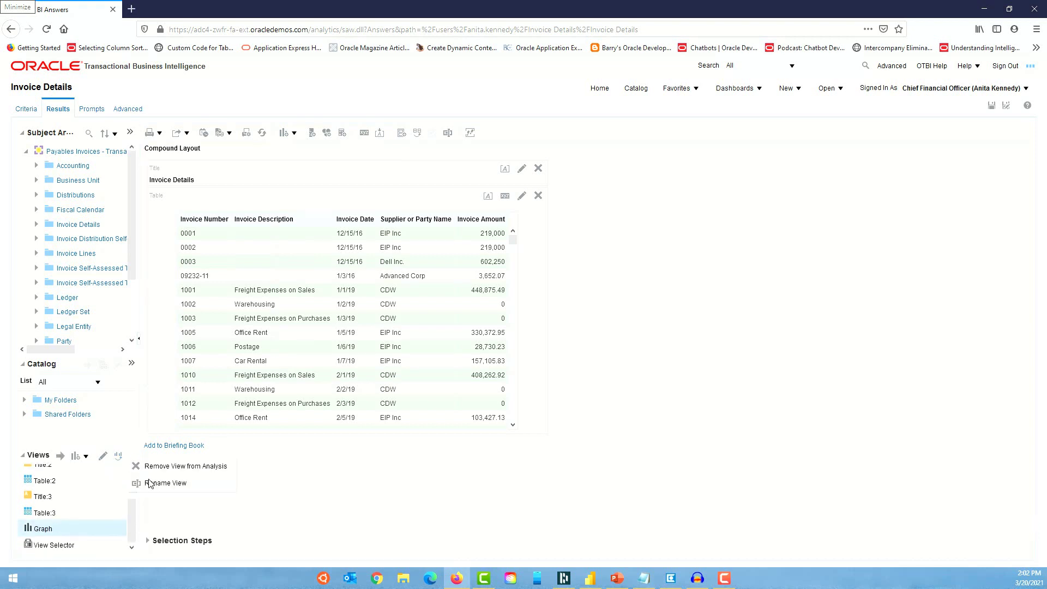
pyautogui.click(156, 471)
pyautogui.click(72, 545)
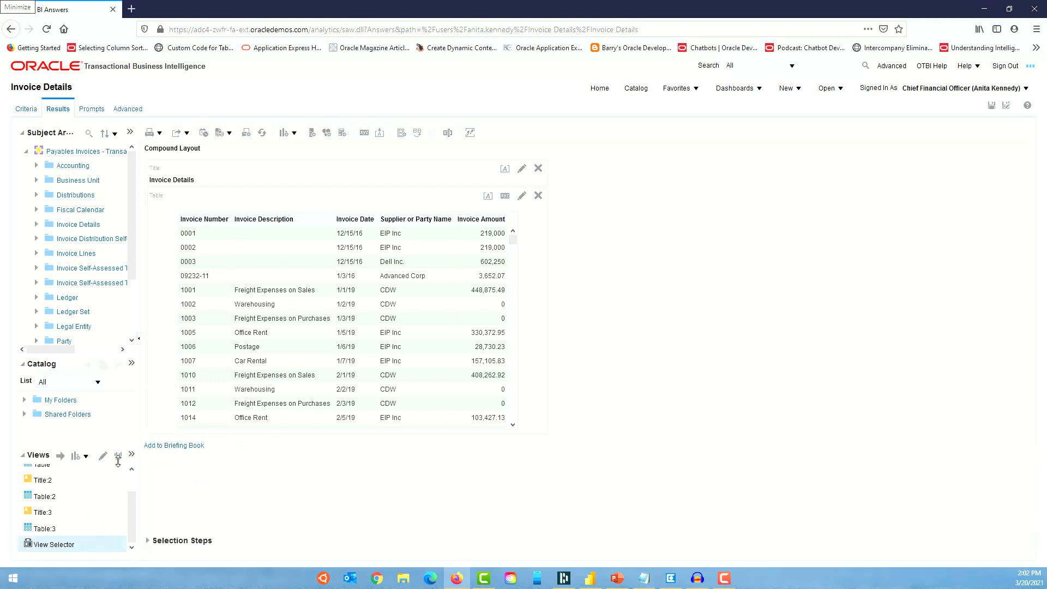
pyautogui.click(132, 455)
pyautogui.click(157, 468)
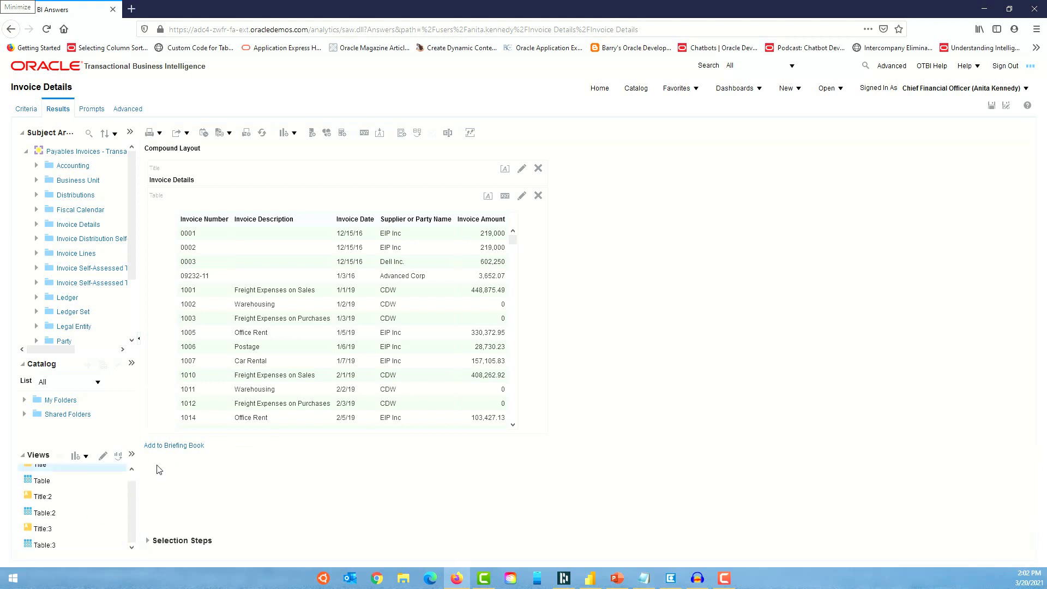
# Remove the Title:2, Table:2, Title:3 and Table:3 views, leaving only Title and Table.
pyautogui.click(61, 506)
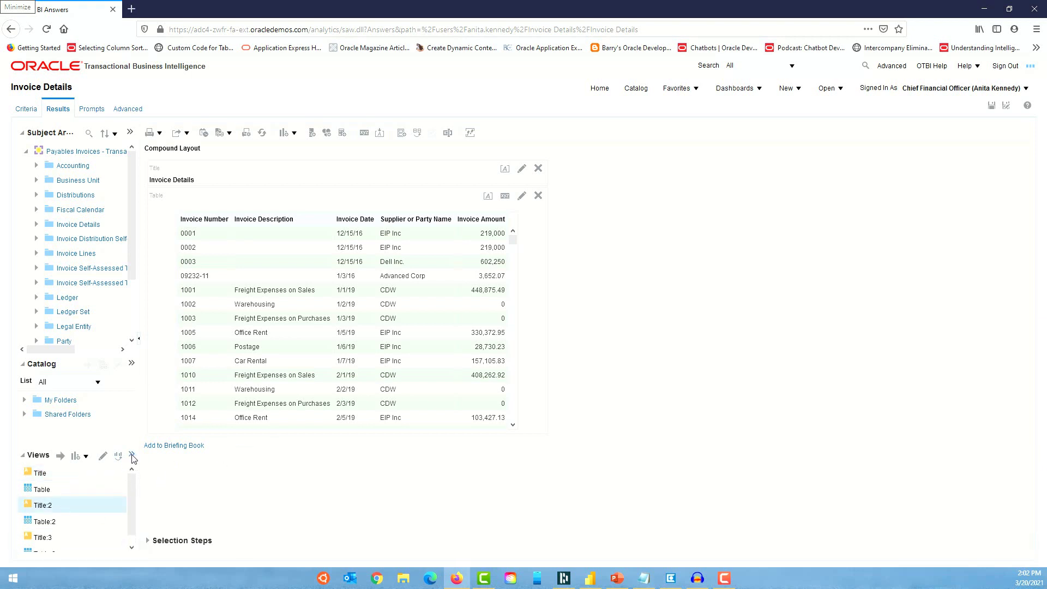
pyautogui.click(133, 457)
pyautogui.click(162, 467)
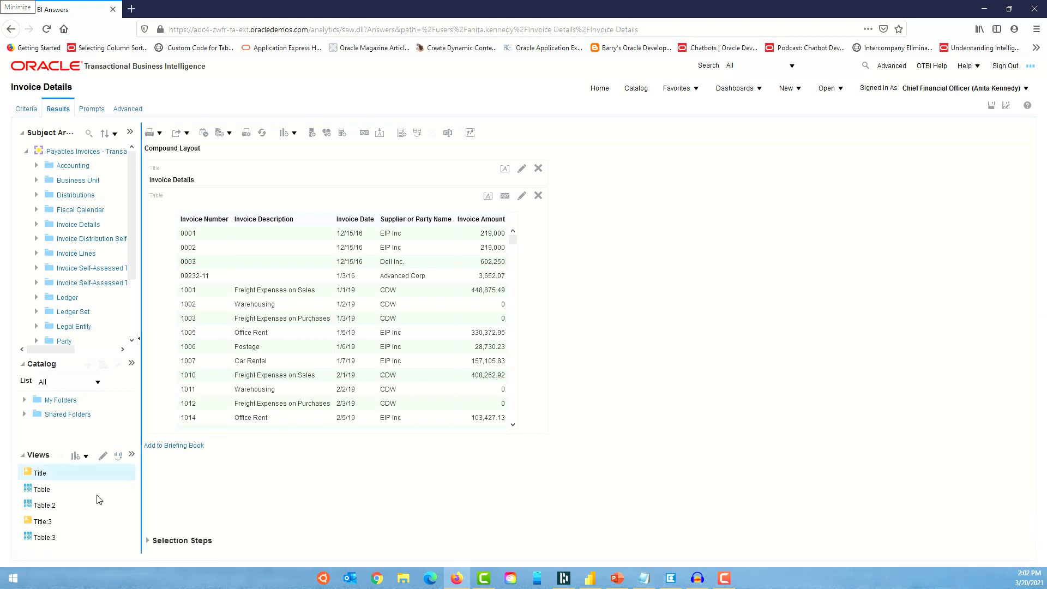
pyautogui.click(57, 506)
pyautogui.click(131, 455)
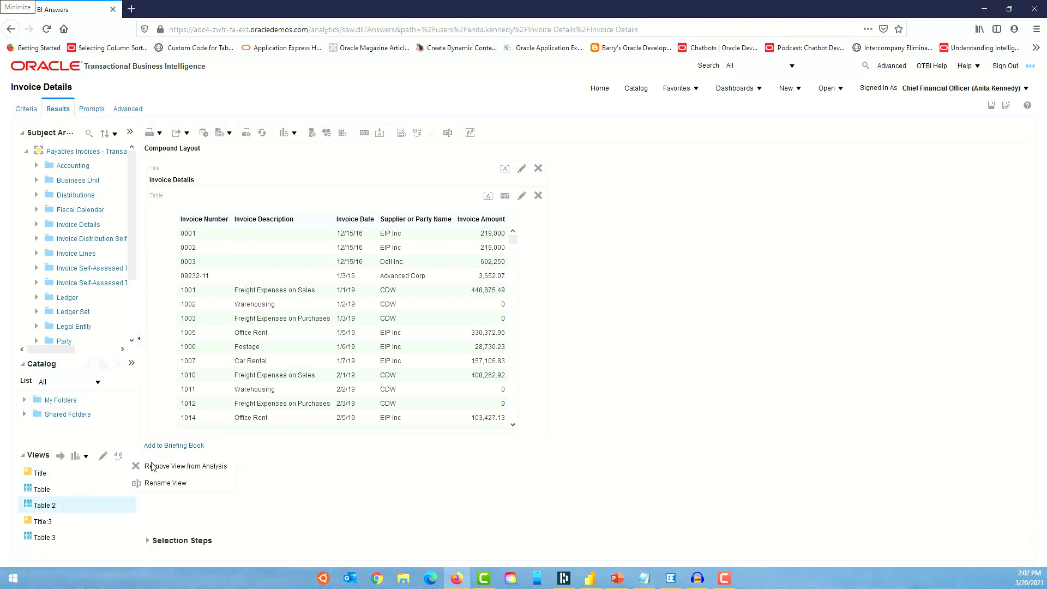
pyautogui.click(156, 467)
pyautogui.click(62, 506)
pyautogui.click(131, 455)
pyautogui.click(160, 466)
pyautogui.click(77, 506)
pyautogui.click(131, 455)
pyautogui.click(159, 468)
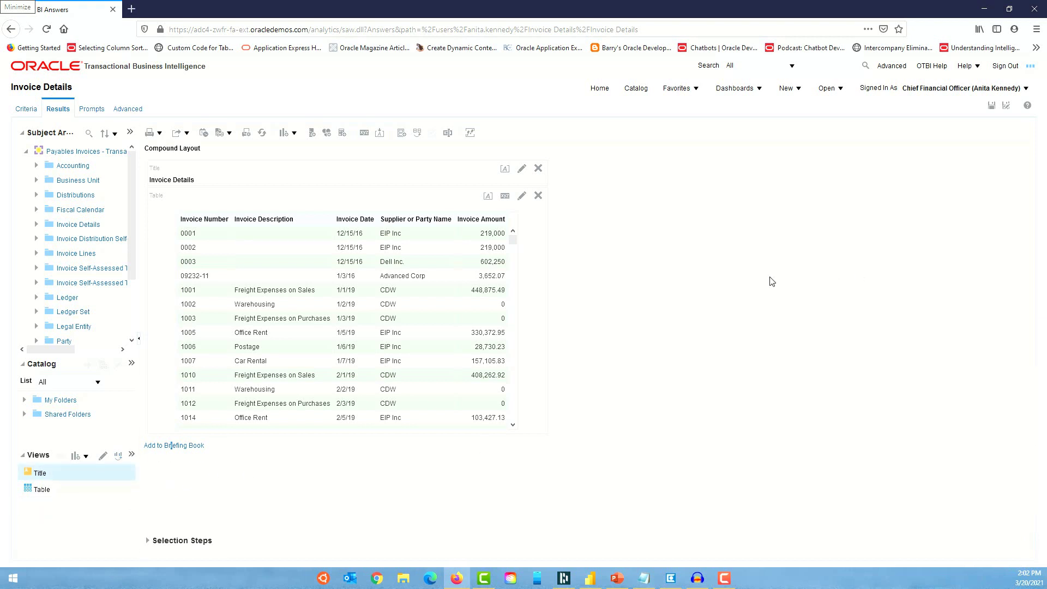
# Duplicate the compound layout and rename the copy 'Detailed View'.
pyautogui.click(398, 134)
pyautogui.click(418, 134)
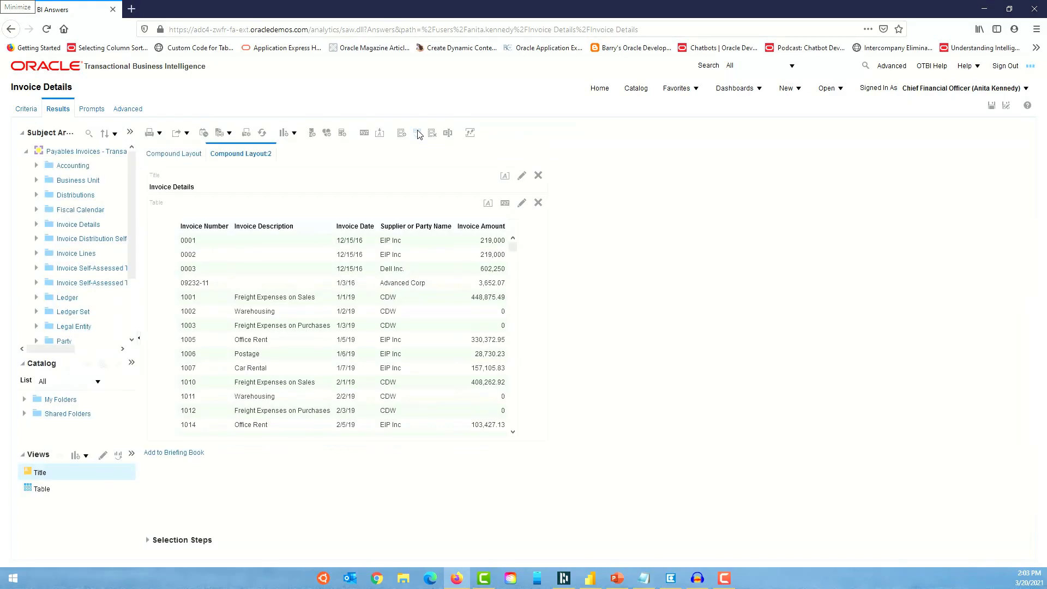
pyautogui.click(448, 133)
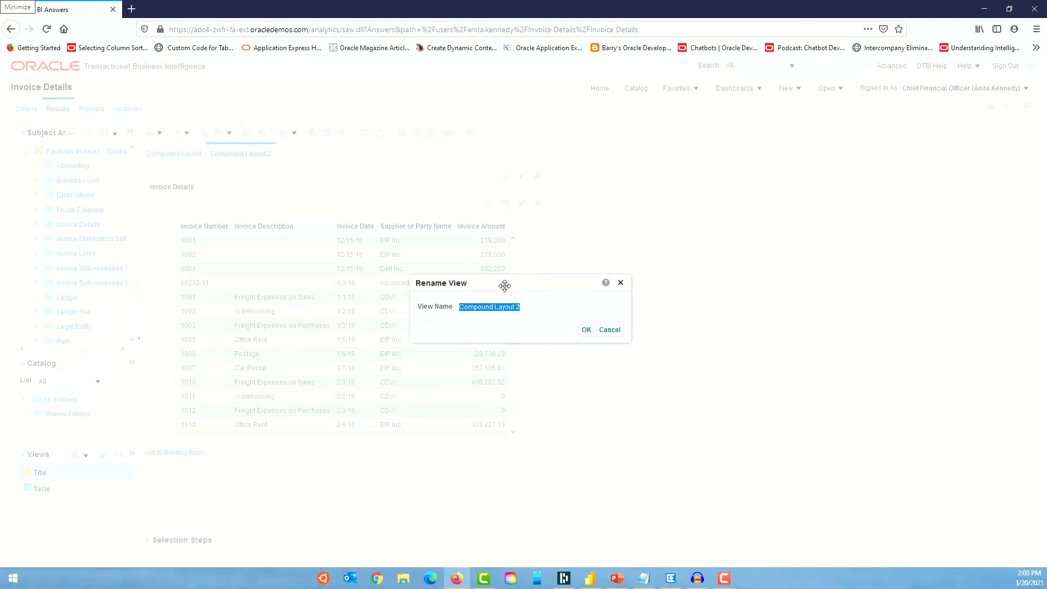
pyautogui.write('Detailed View')
pyautogui.click(587, 330)
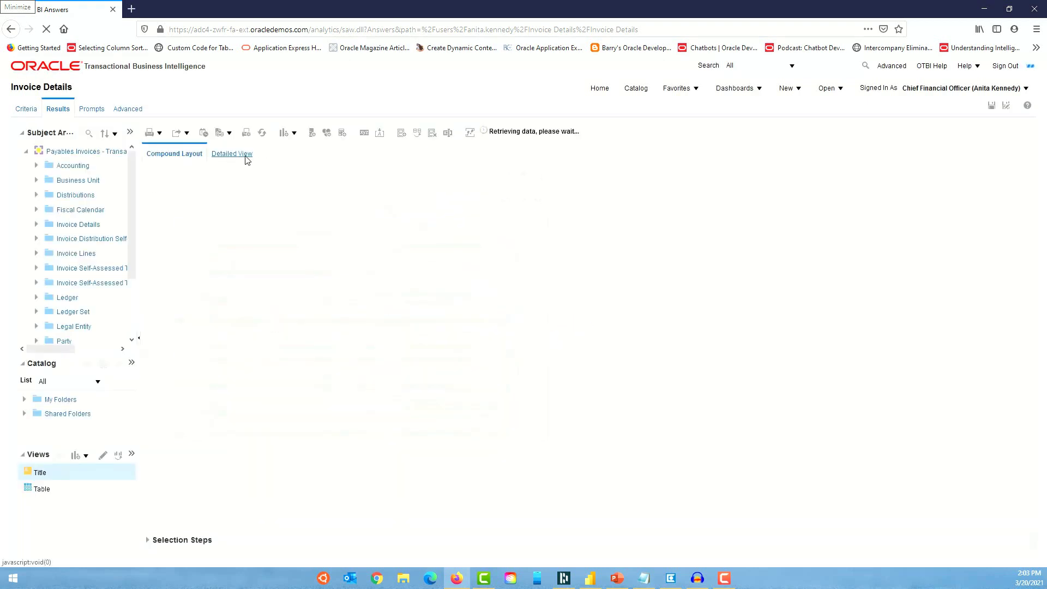
# Create a new Compound Layout:2 and add a new table view to it.
pyautogui.click(246, 158)
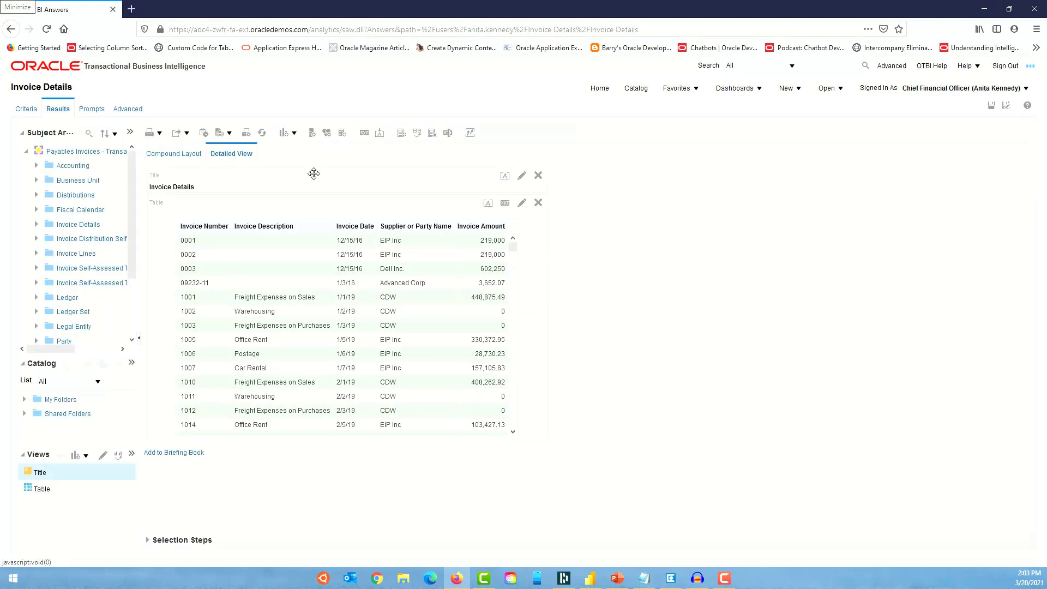
pyautogui.click(403, 134)
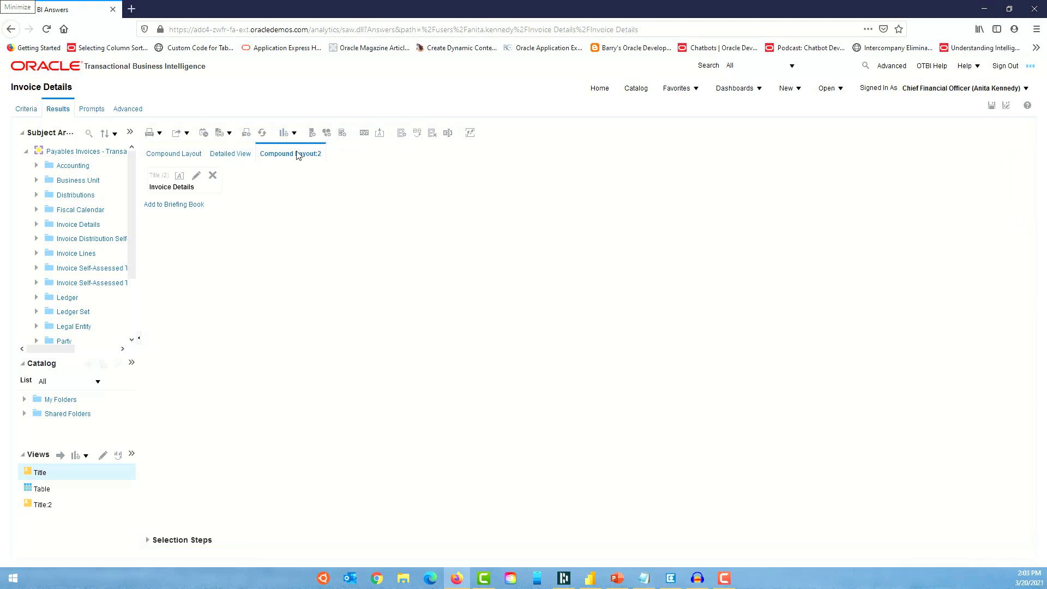
pyautogui.click(293, 134)
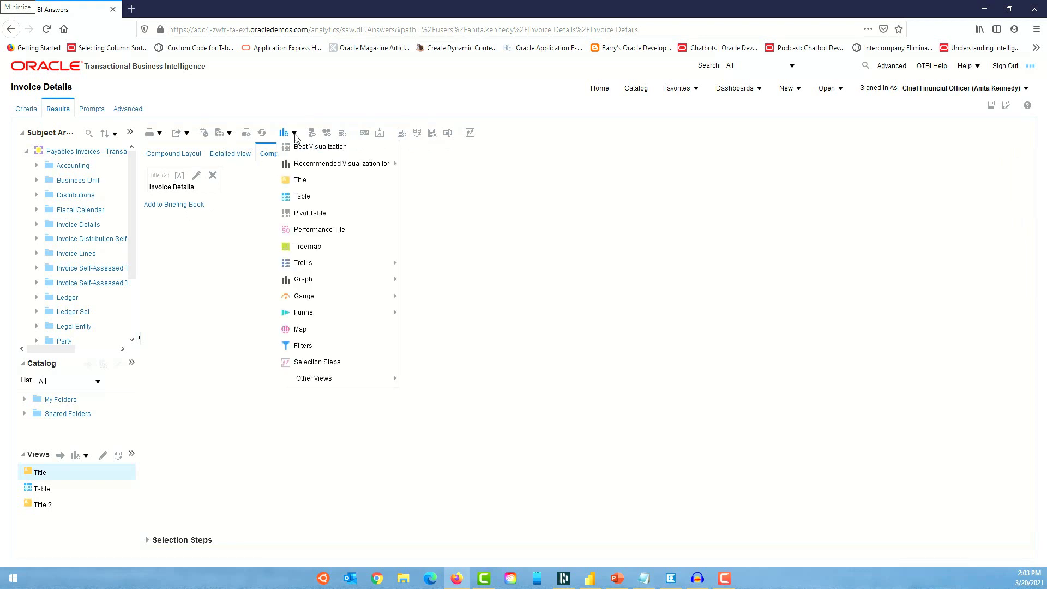
pyautogui.click(303, 197)
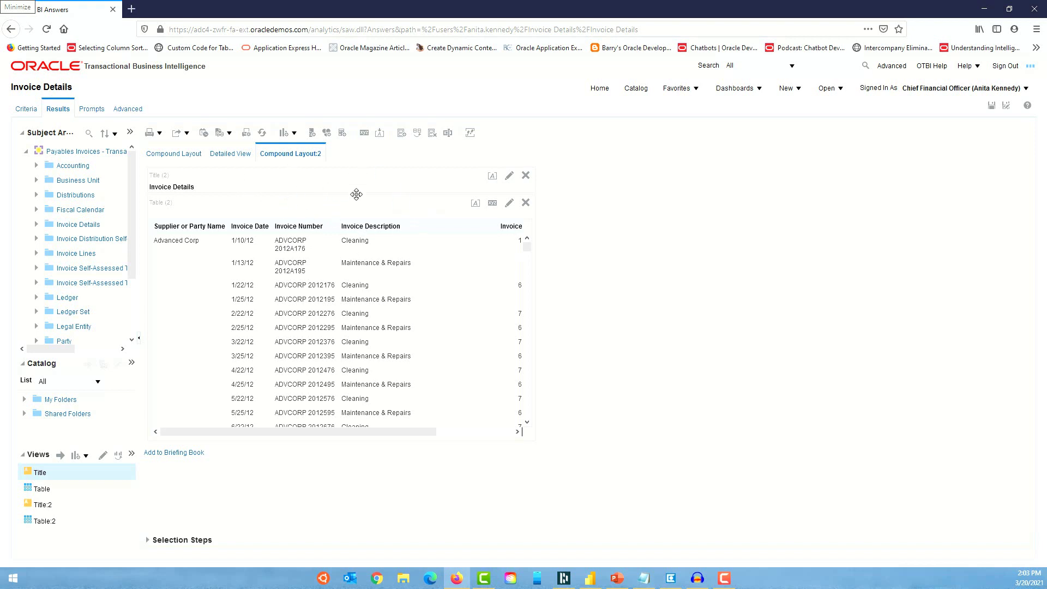
pyautogui.click(225, 155)
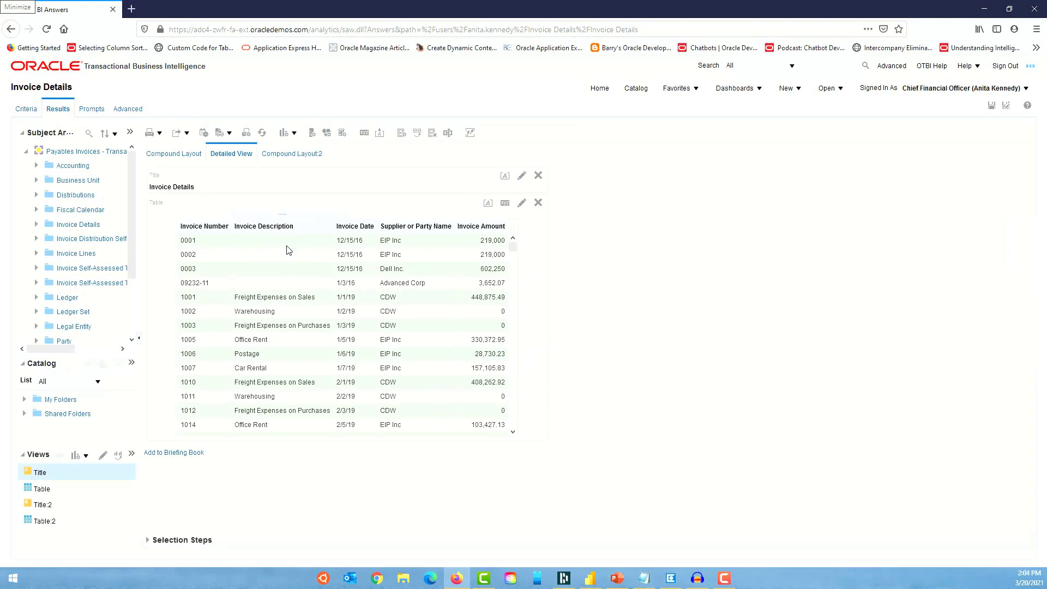
pyautogui.click(294, 155)
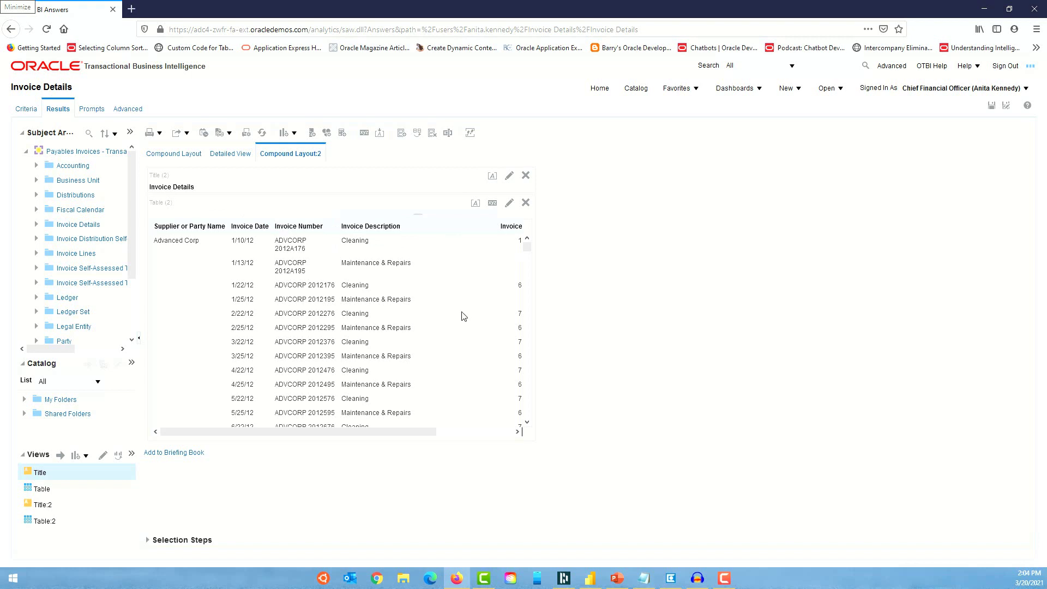
# Exclude Invoice Date, Invoice Number, Invoice Description and the duplicate Invoice Amount from Table:2.
pyautogui.click(505, 211)
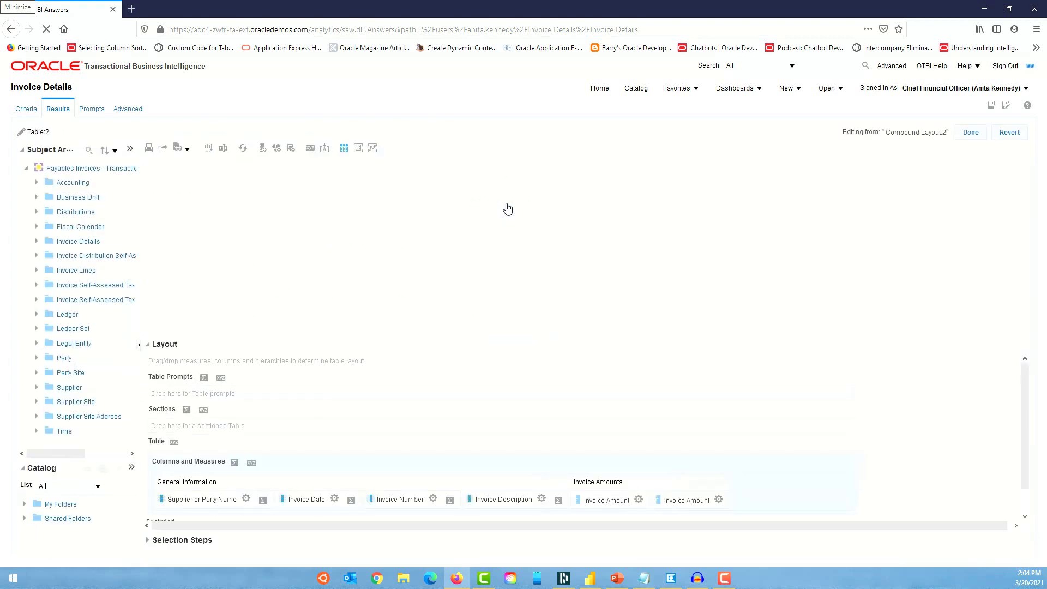
pyautogui.moveTo(355, 365); pyautogui.dragTo(363, 346)
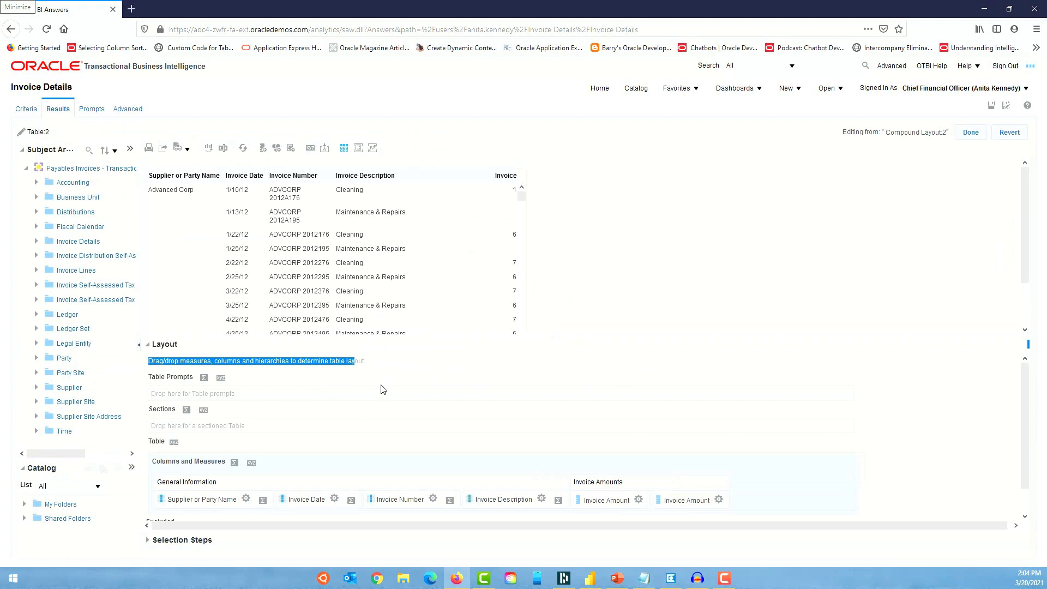
pyautogui.scroll(-1, 397, 443)
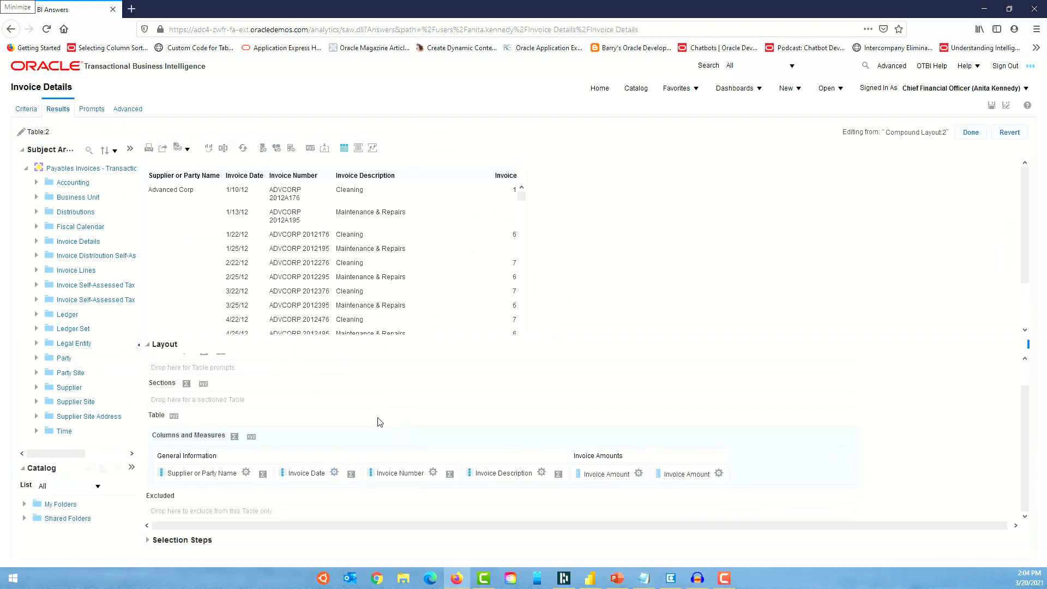
pyautogui.moveTo(372, 341); pyautogui.dragTo(375, 277)
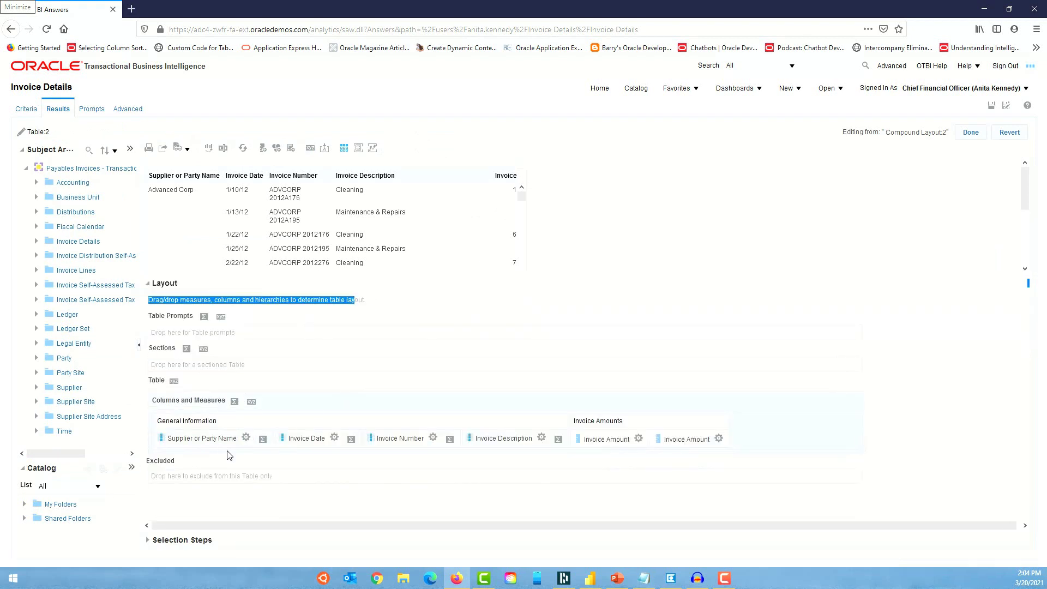
pyautogui.moveTo(283, 439); pyautogui.dragTo(306, 476)
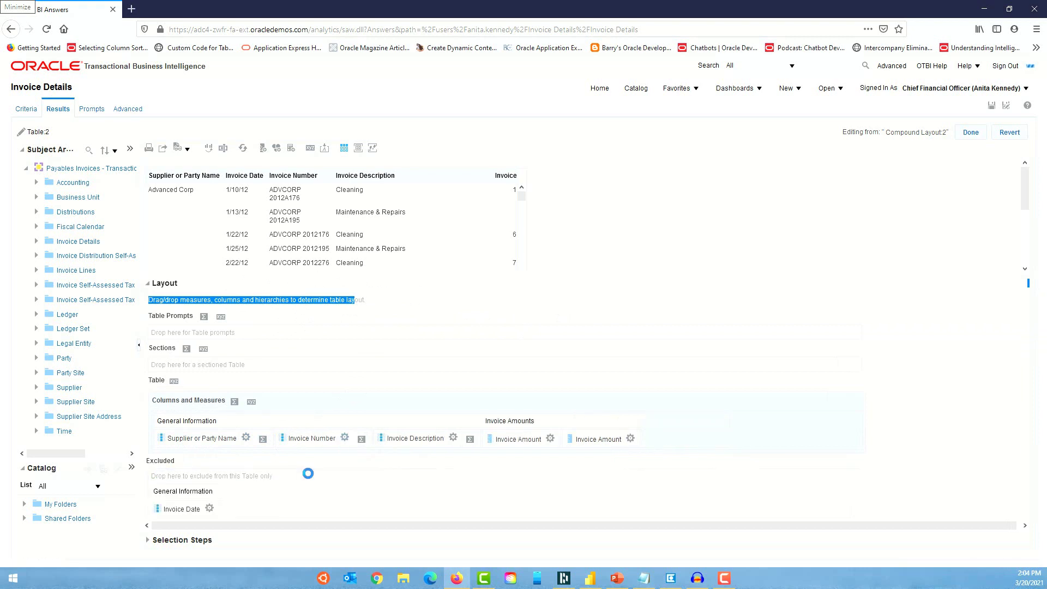
pyautogui.moveTo(303, 487); pyautogui.dragTo(367, 441)
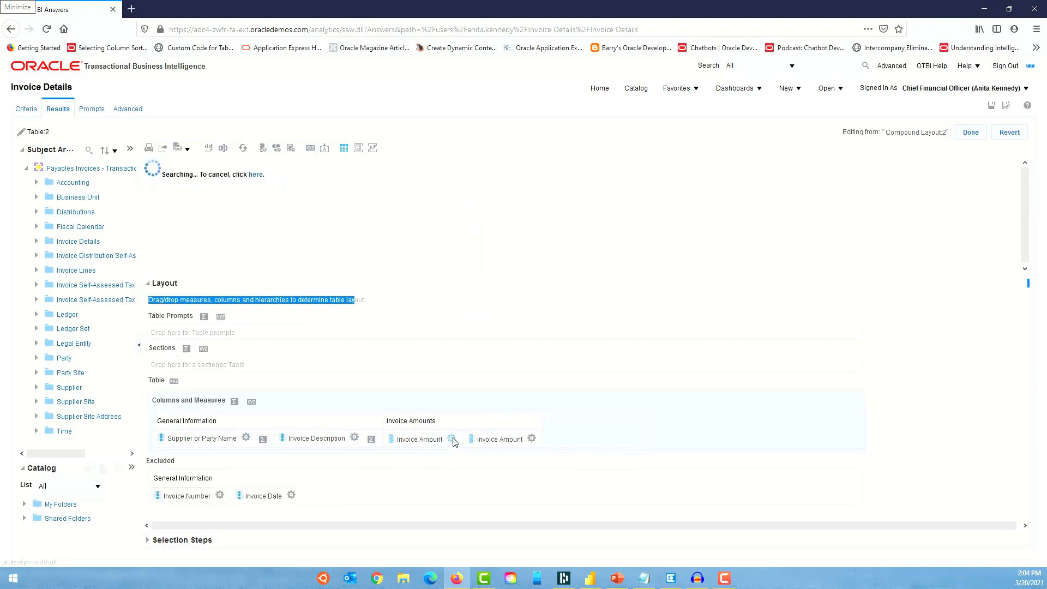
pyautogui.moveTo(360, 439); pyautogui.dragTo(354, 495)
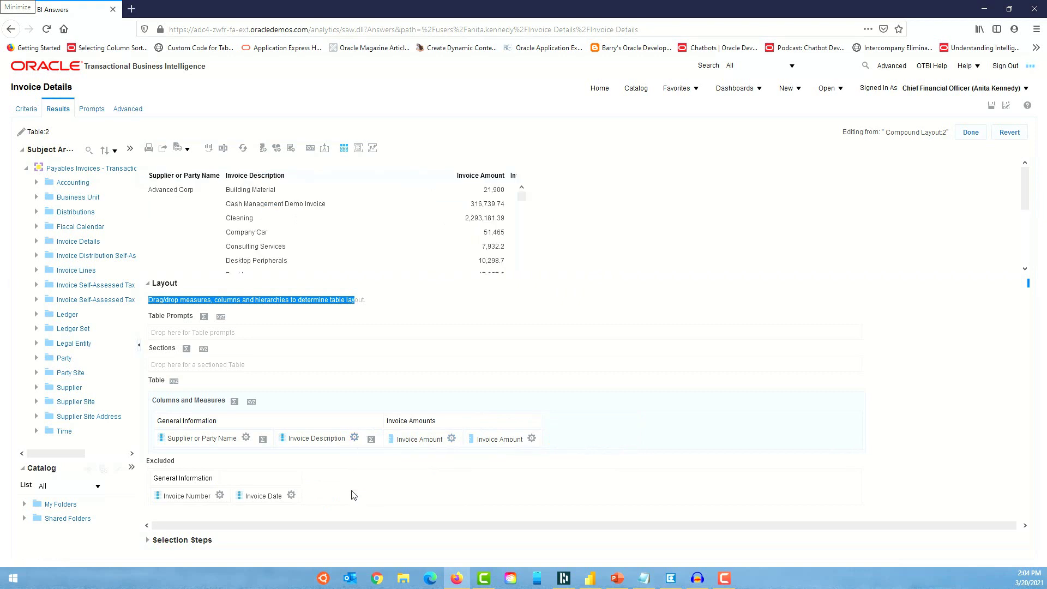
pyautogui.moveTo(357, 440); pyautogui.dragTo(319, 482)
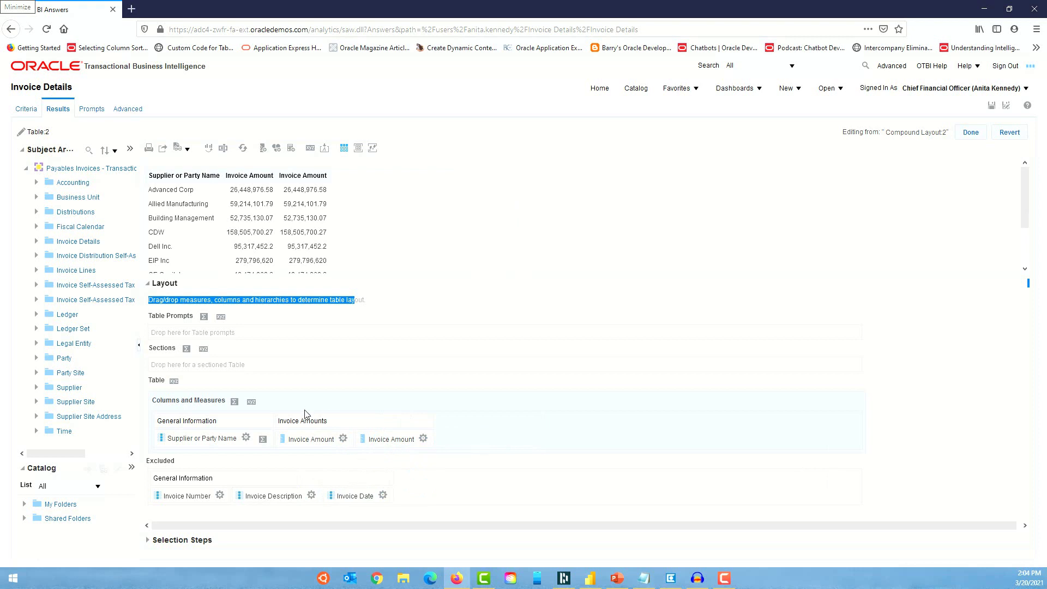
pyautogui.moveTo(422, 444); pyautogui.dragTo(420, 480)
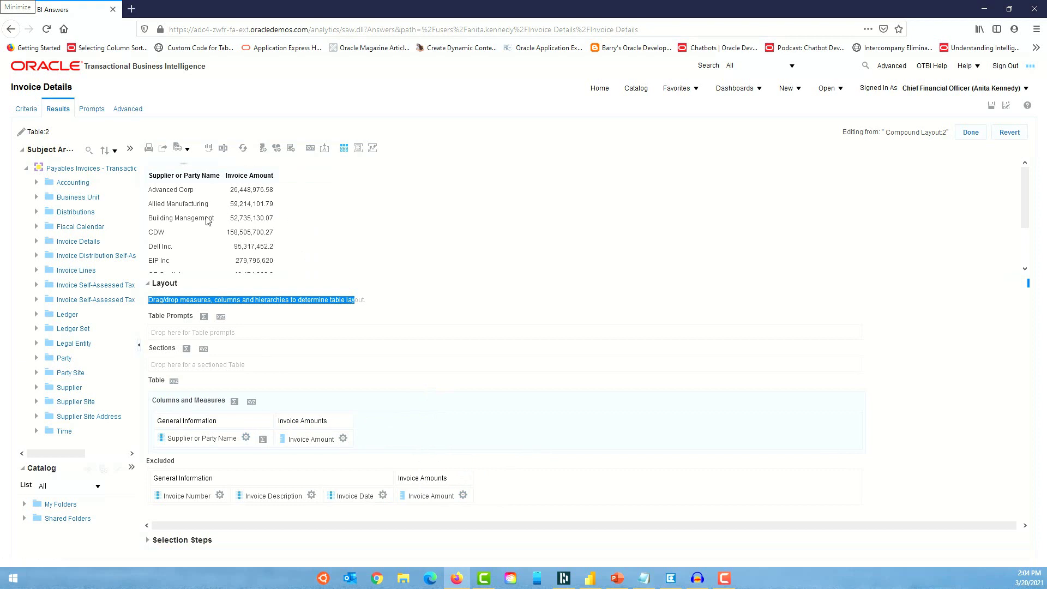
pyautogui.click(970, 131)
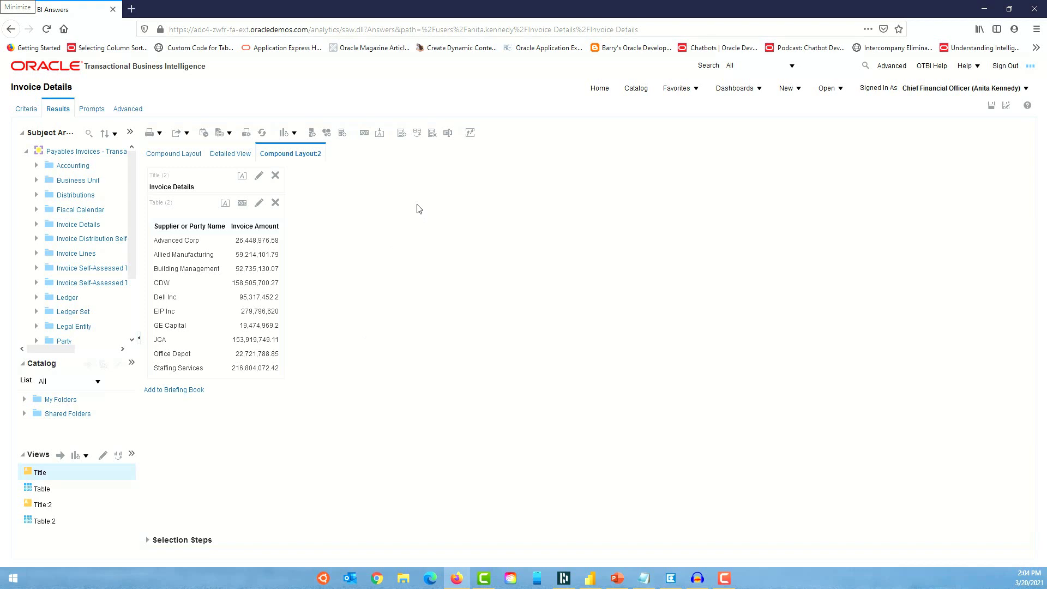
# Add a Bar graph with the Recommended subtype and select it in the Views pane.
pyautogui.click(295, 135)
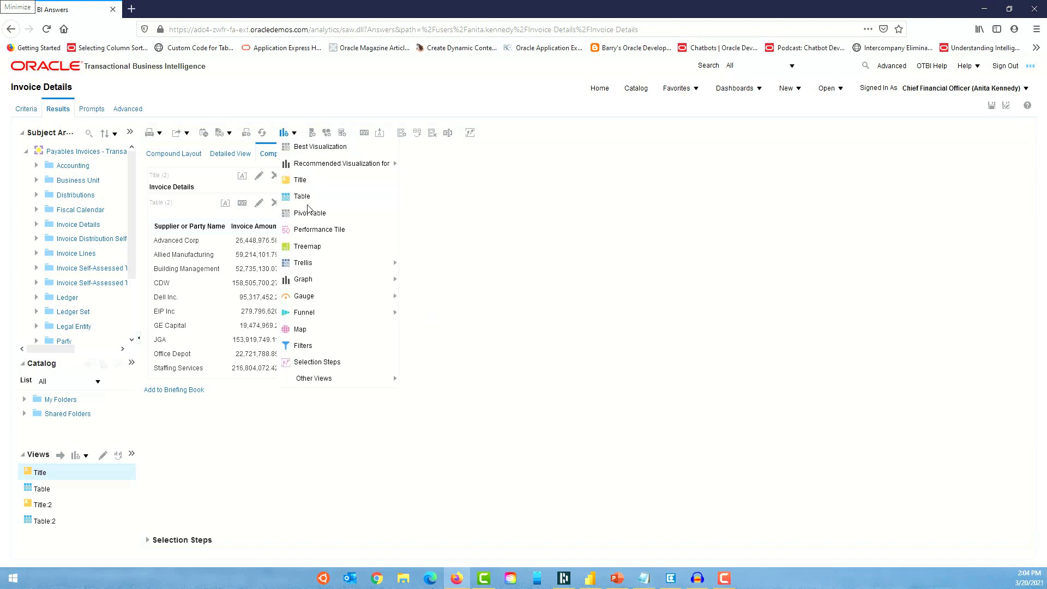
pyautogui.moveTo(321, 283)
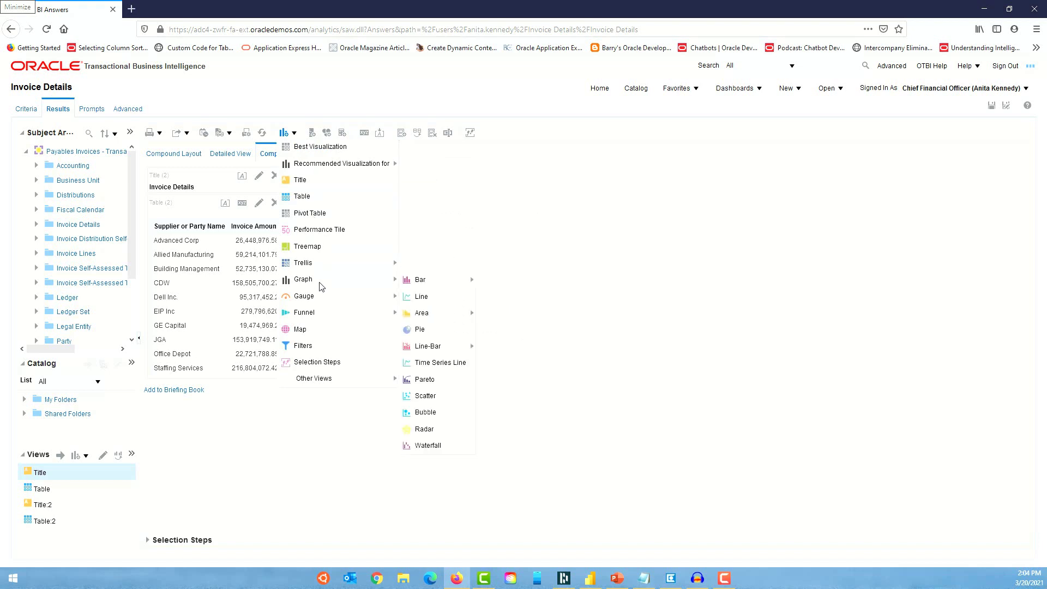
pyautogui.moveTo(421, 285)
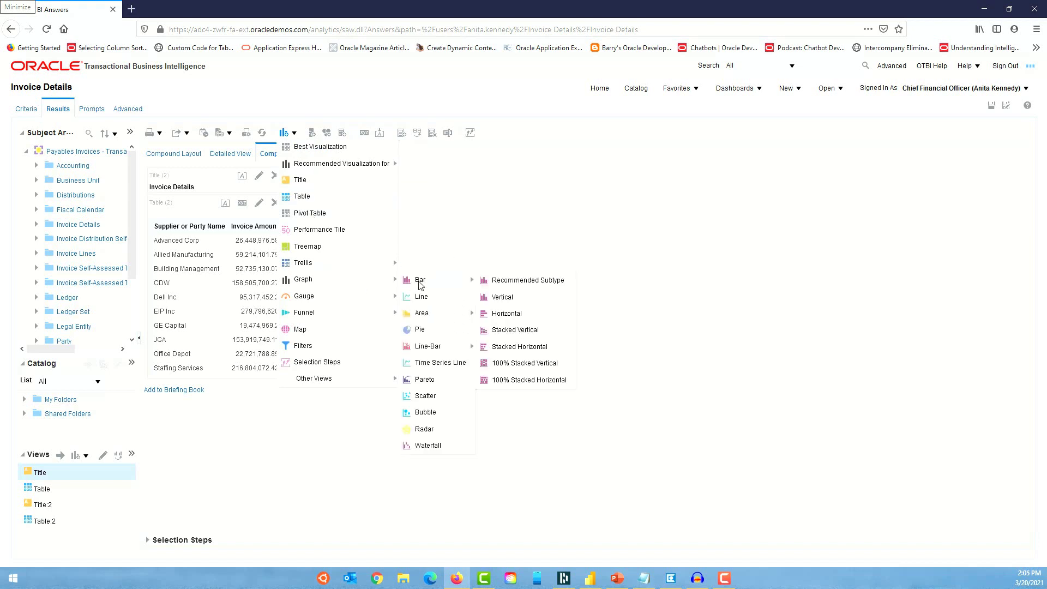
pyautogui.click(521, 280)
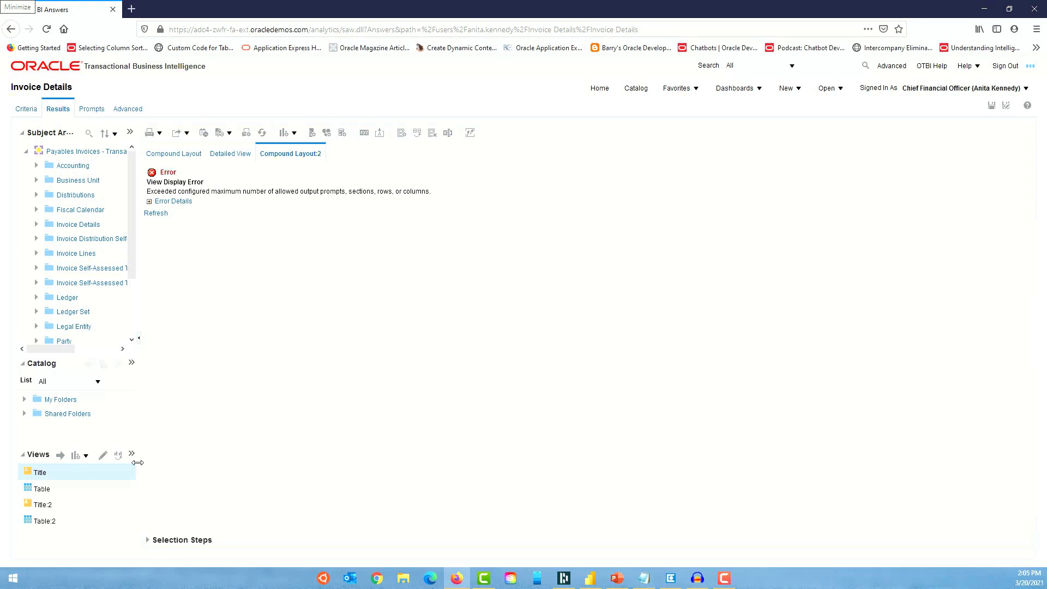
pyautogui.click(226, 155)
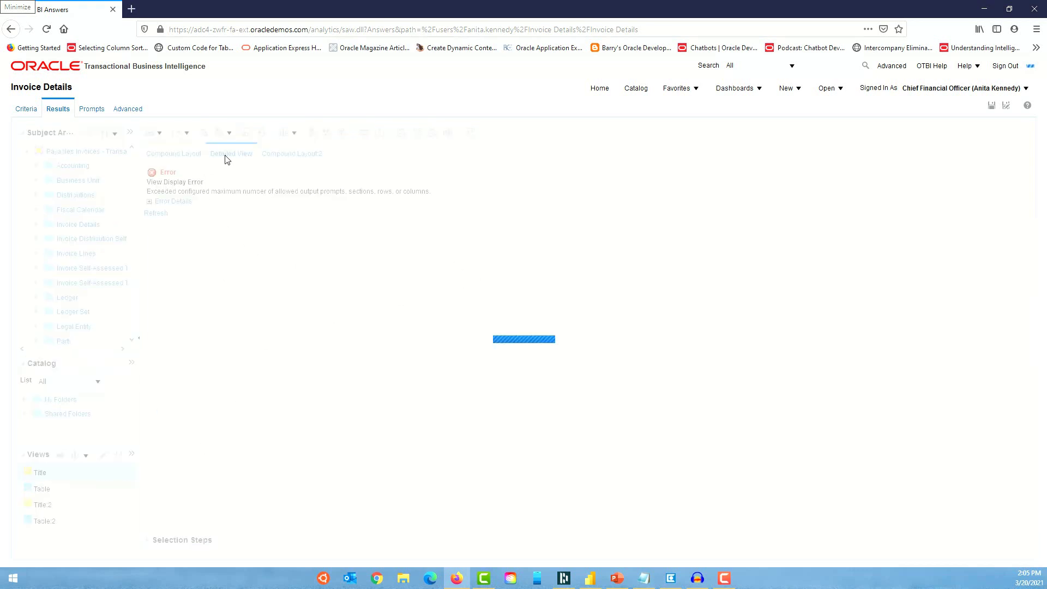
pyautogui.click(299, 155)
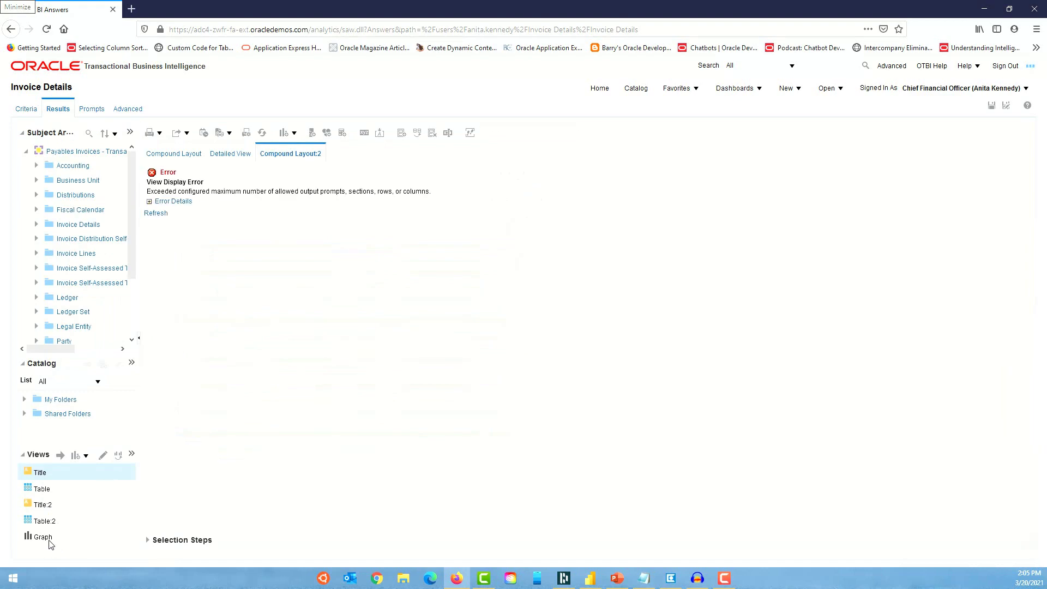
pyautogui.click(51, 543)
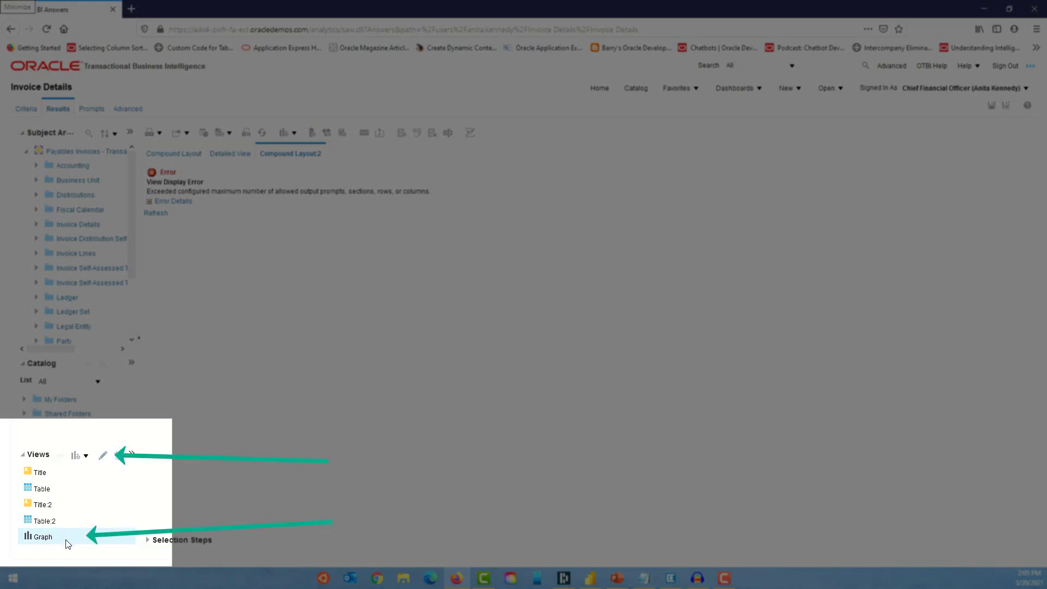
# Exclude the extra Invoice Amount and the Invoice Number, Description and Date prompts, then enlarge the preview.
pyautogui.click(103, 457)
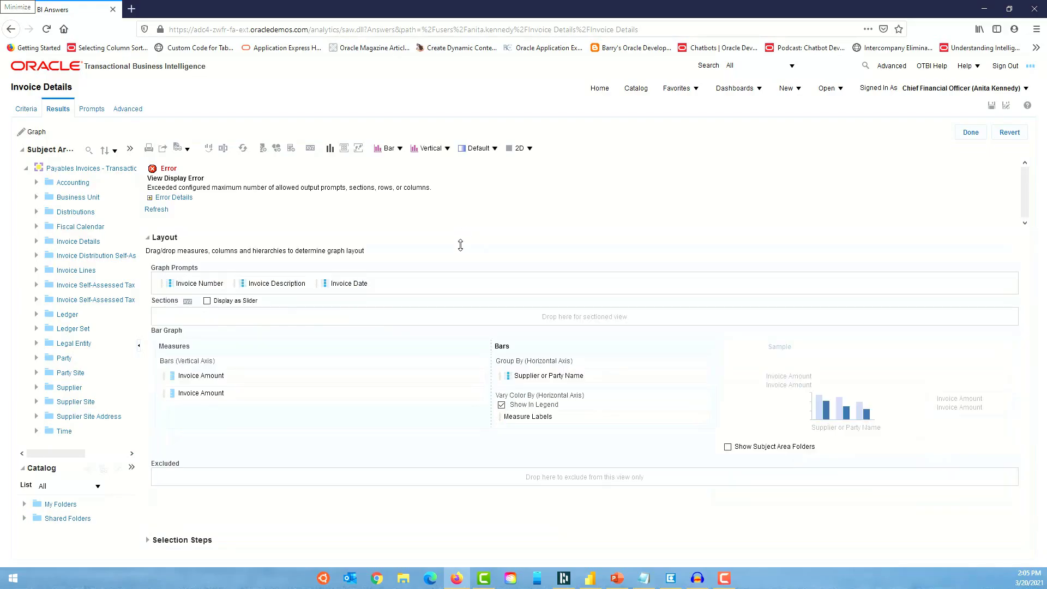
pyautogui.moveTo(168, 391); pyautogui.dragTo(197, 473)
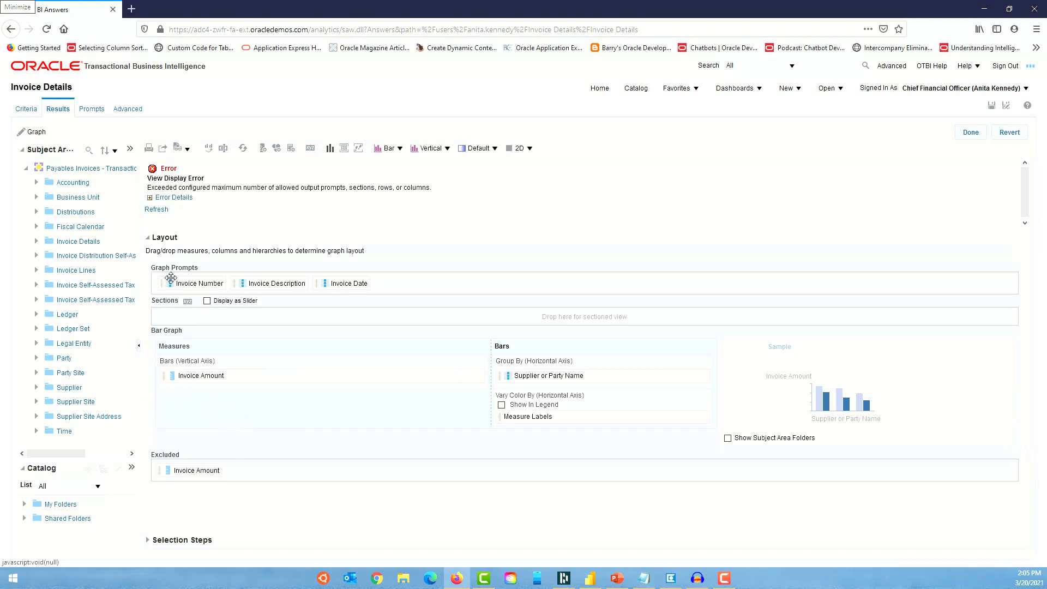
pyautogui.moveTo(164, 283); pyautogui.dragTo(273, 467)
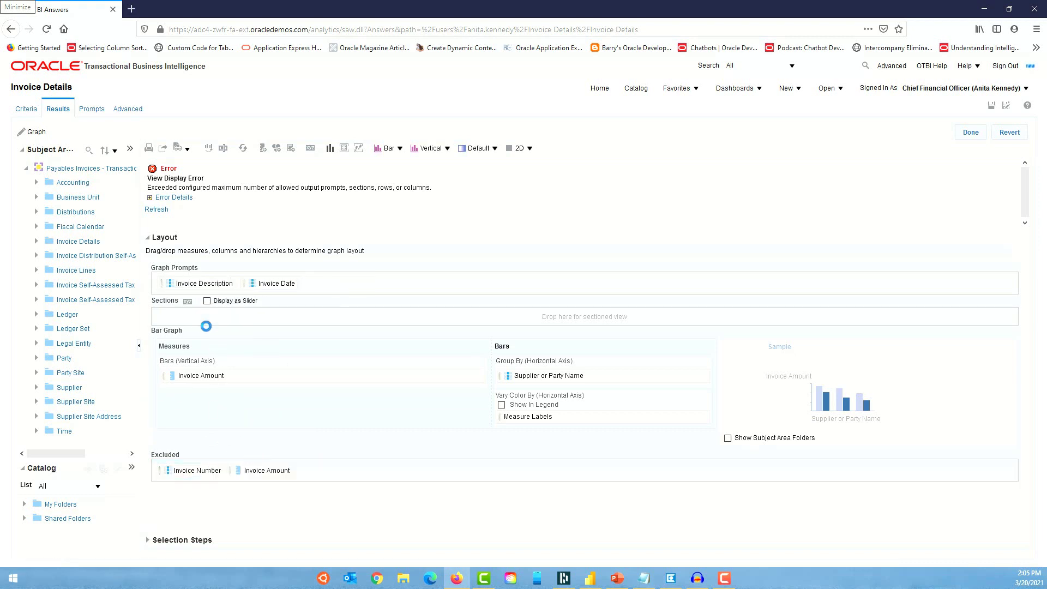
pyautogui.moveTo(169, 287); pyautogui.dragTo(323, 467)
pyautogui.moveTo(165, 283); pyautogui.dragTo(380, 464)
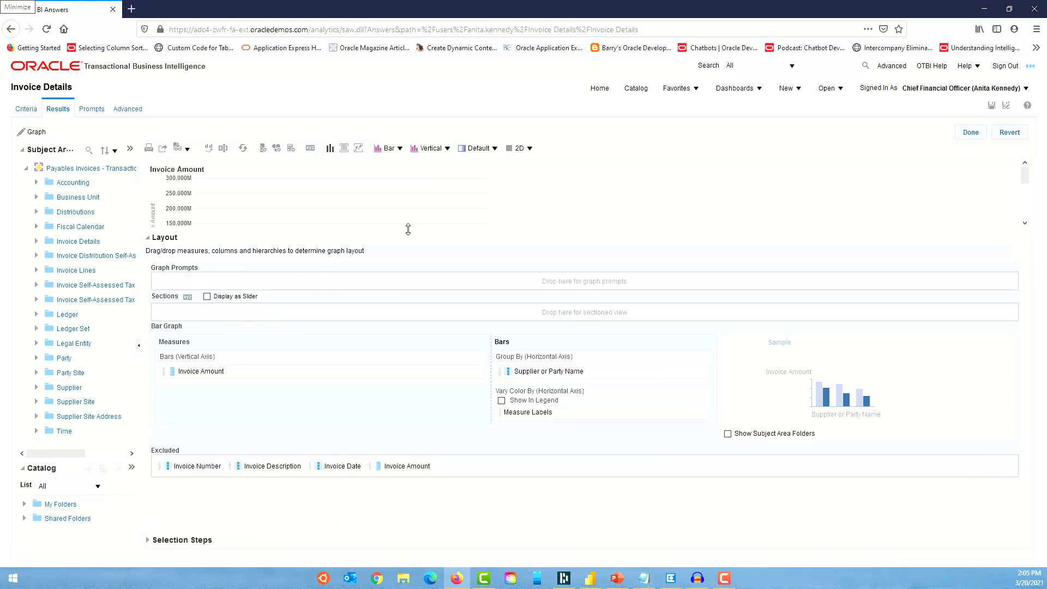
pyautogui.moveTo(408, 229); pyautogui.dragTo(428, 335)
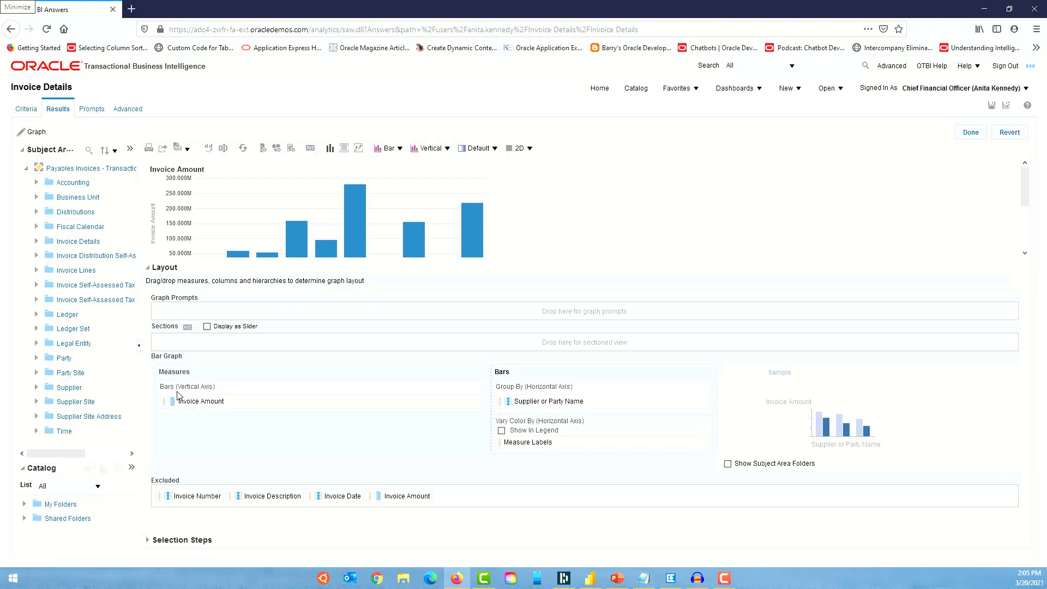
pyautogui.moveTo(368, 263); pyautogui.dragTo(378, 308)
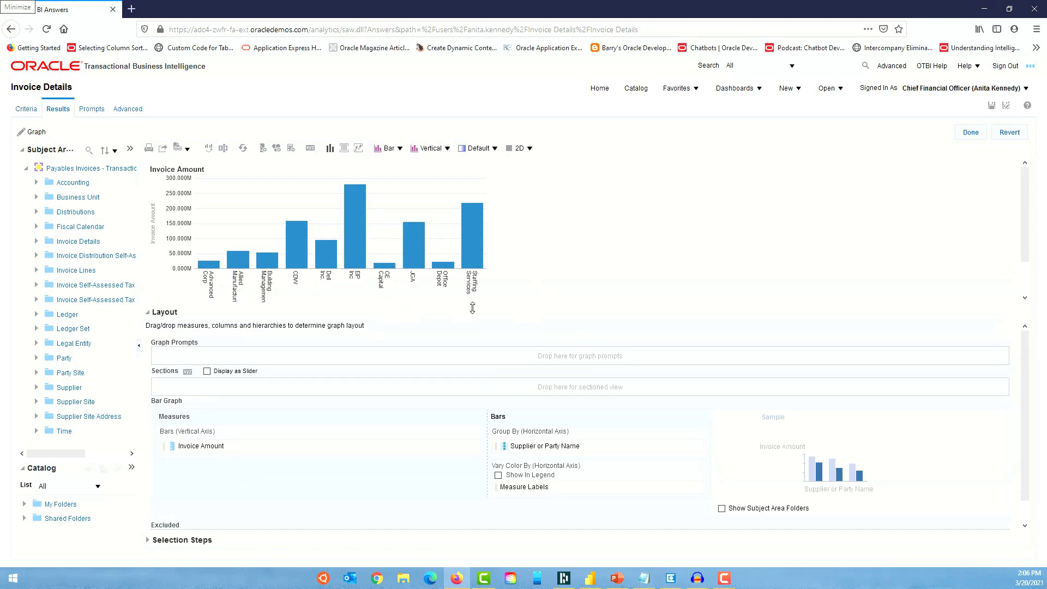
# Finish editing the graph and rename Compound Layout:2 to 'Summary View'.
pyautogui.moveTo(406, 268)
pyautogui.click(971, 132)
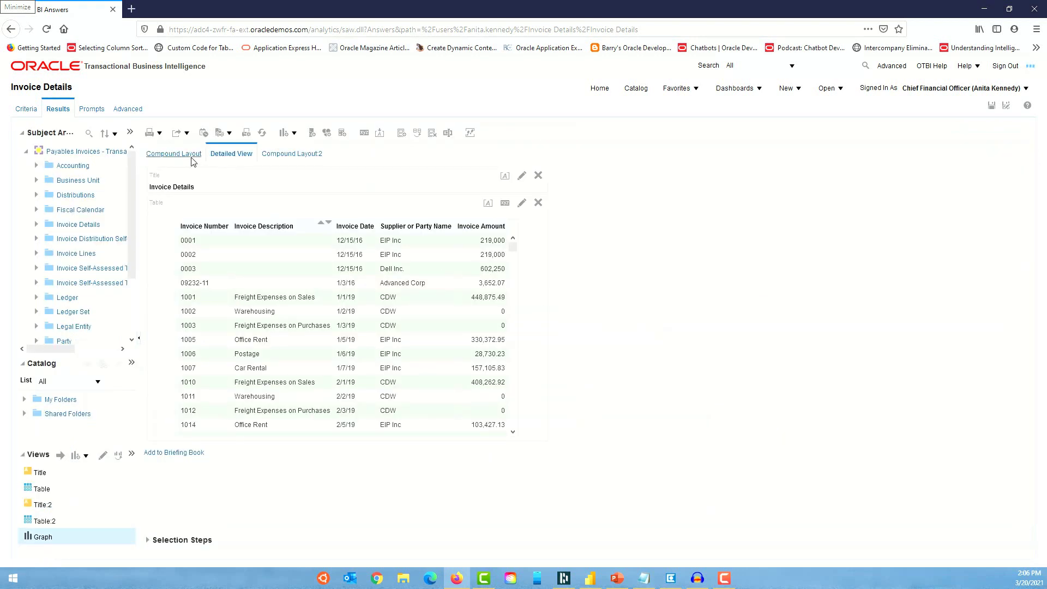
pyautogui.click(287, 157)
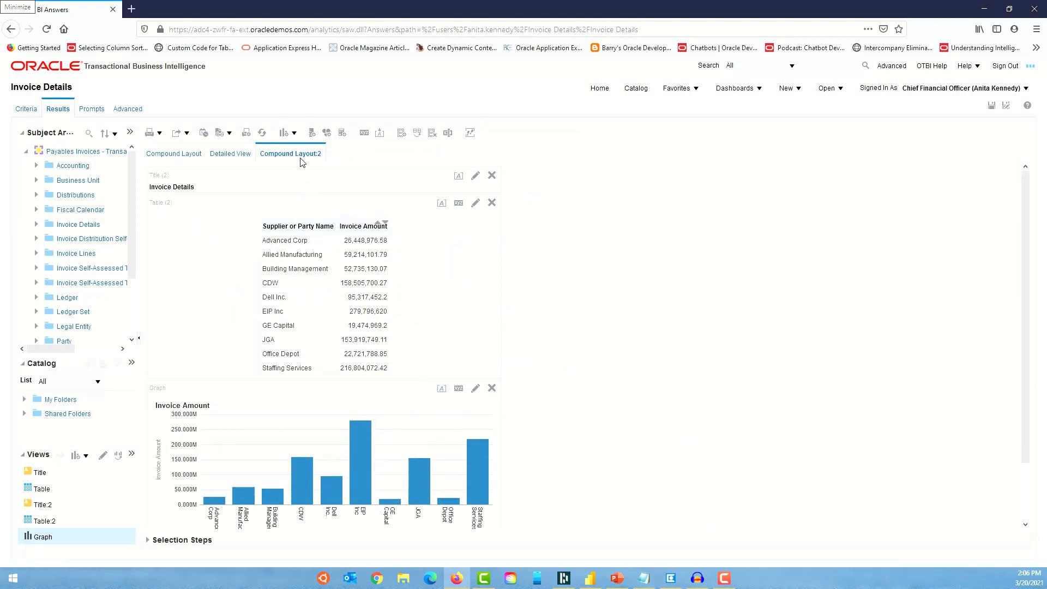
pyautogui.click(447, 135)
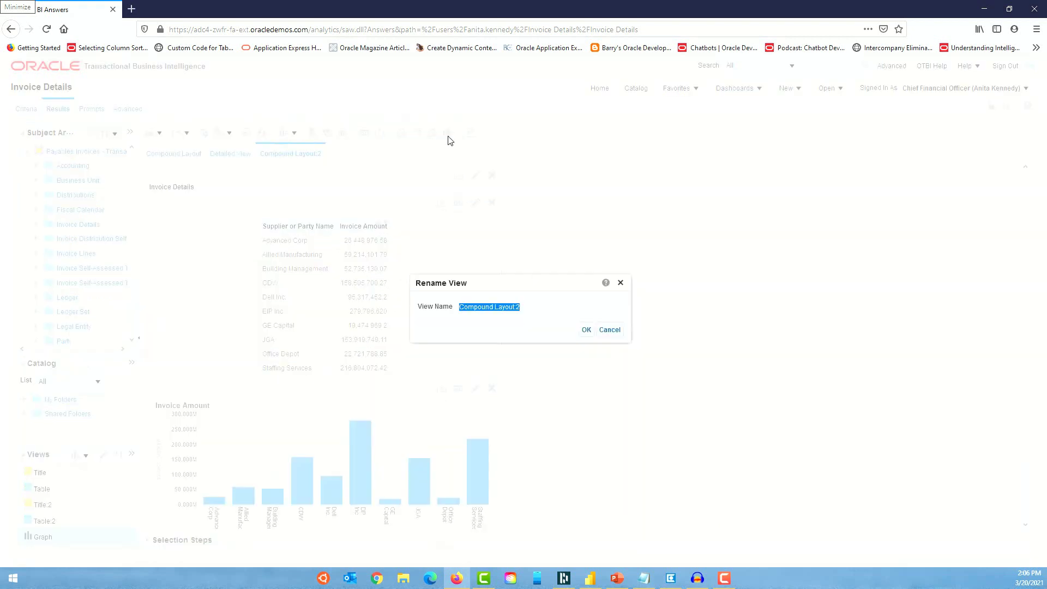
pyautogui.write('Summary View')
pyautogui.click(586, 330)
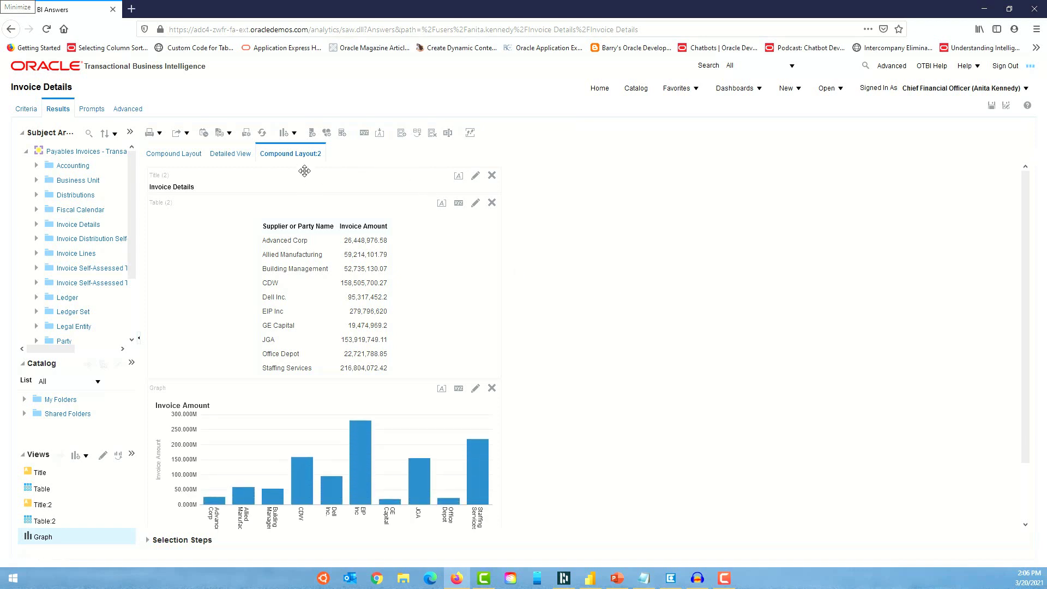
pyautogui.click(226, 158)
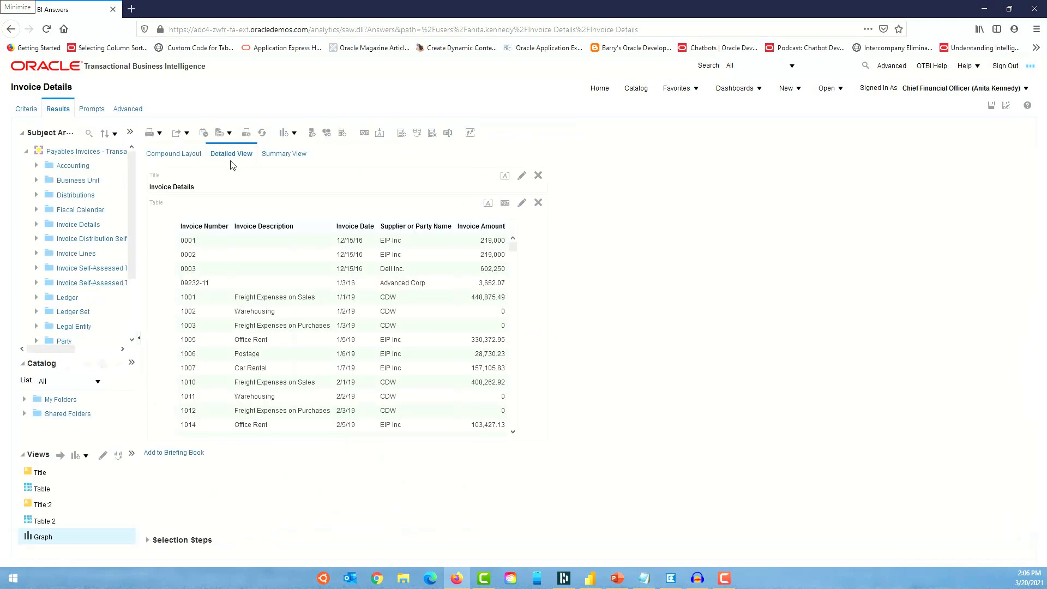
pyautogui.click(183, 158)
# Replace the Title and Table in Compound Layout with a View Selector and edit it.
pyautogui.click(538, 176)
pyautogui.click(538, 176)
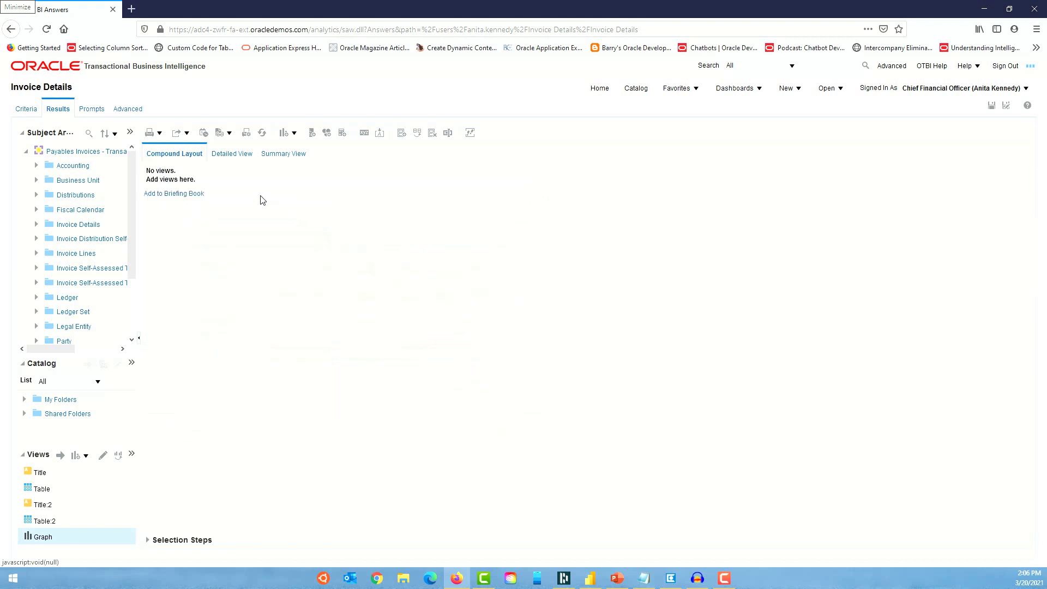
pyautogui.click(294, 133)
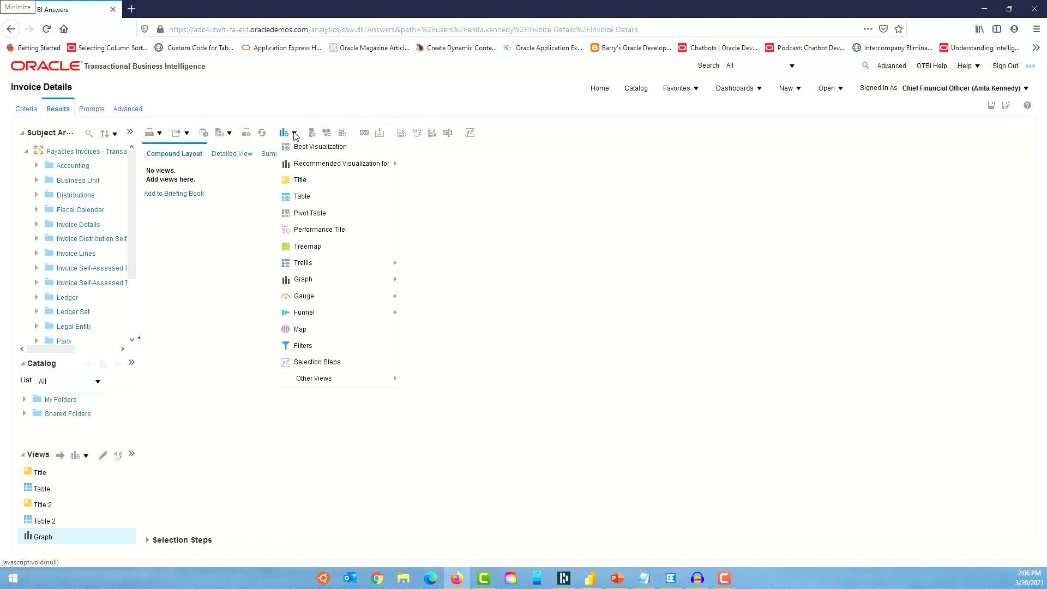
pyautogui.moveTo(320, 386)
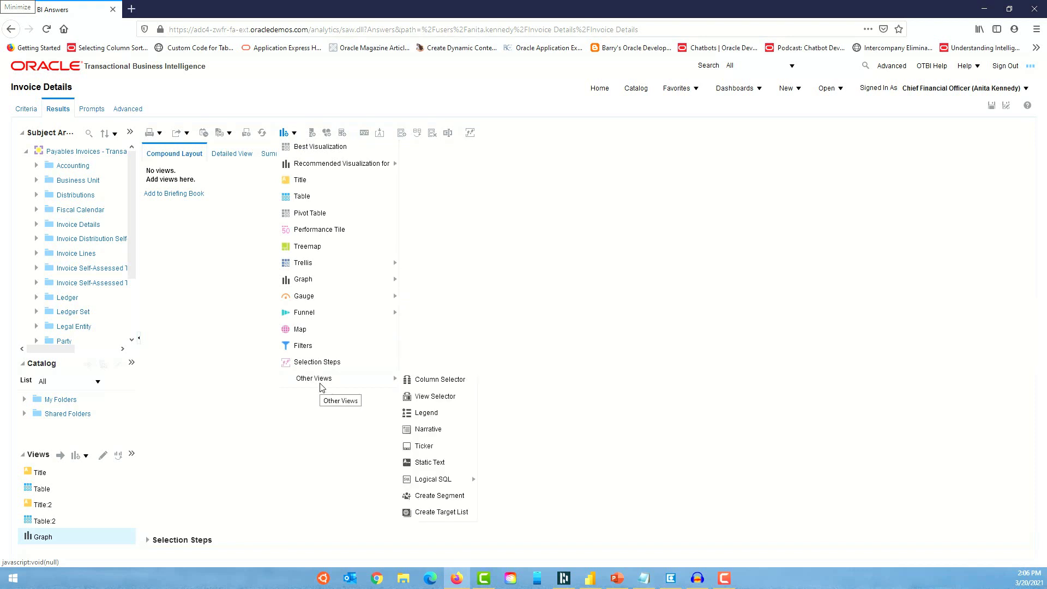
pyautogui.click(431, 397)
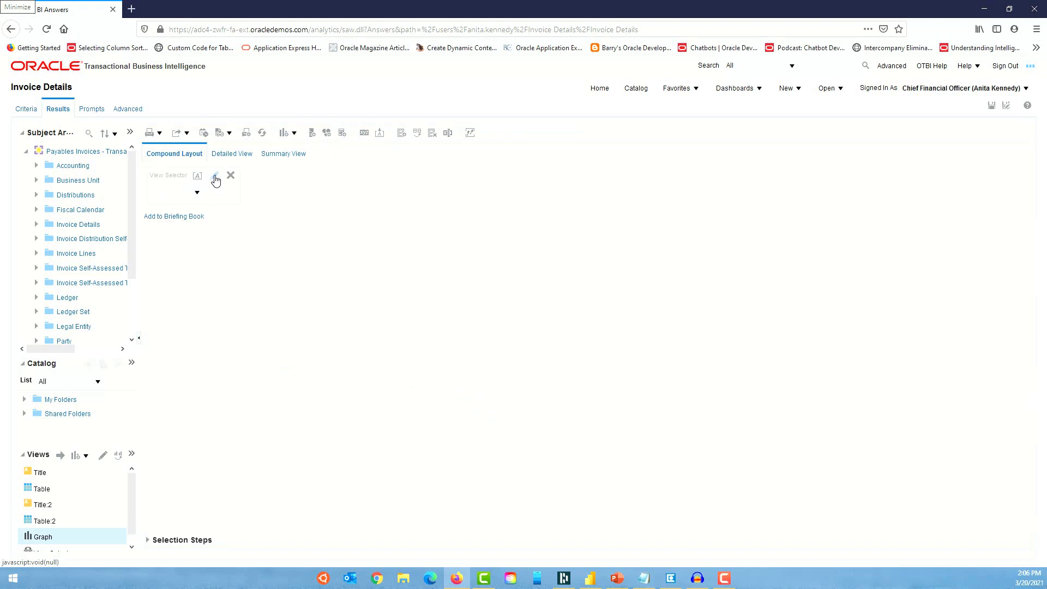
pyautogui.click(216, 179)
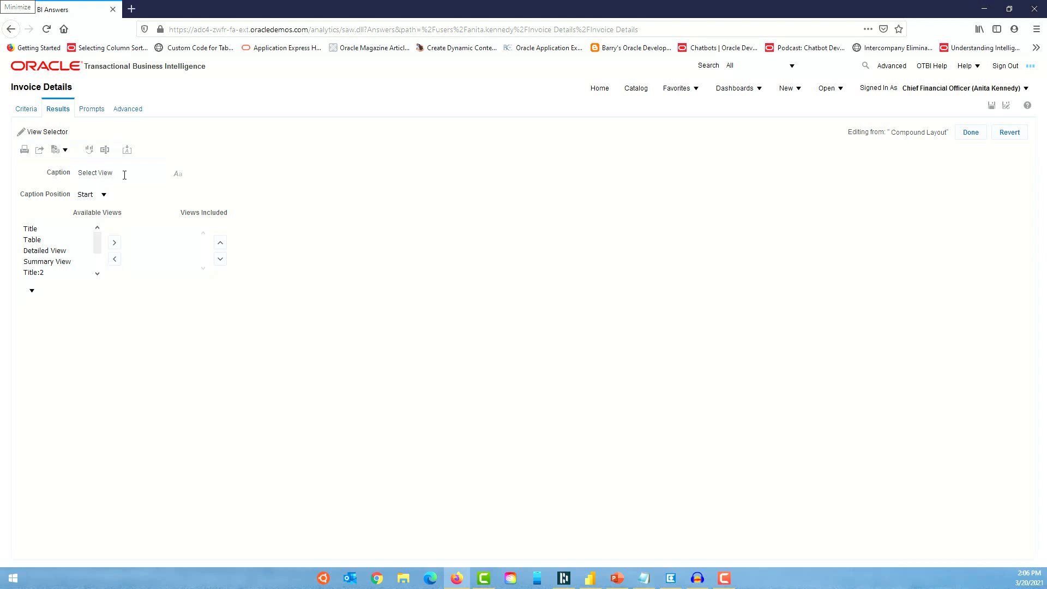
# Include Summary View and Detailed View in the View Selector, with Summary View first.
pyautogui.click(56, 262)
pyautogui.click(114, 243)
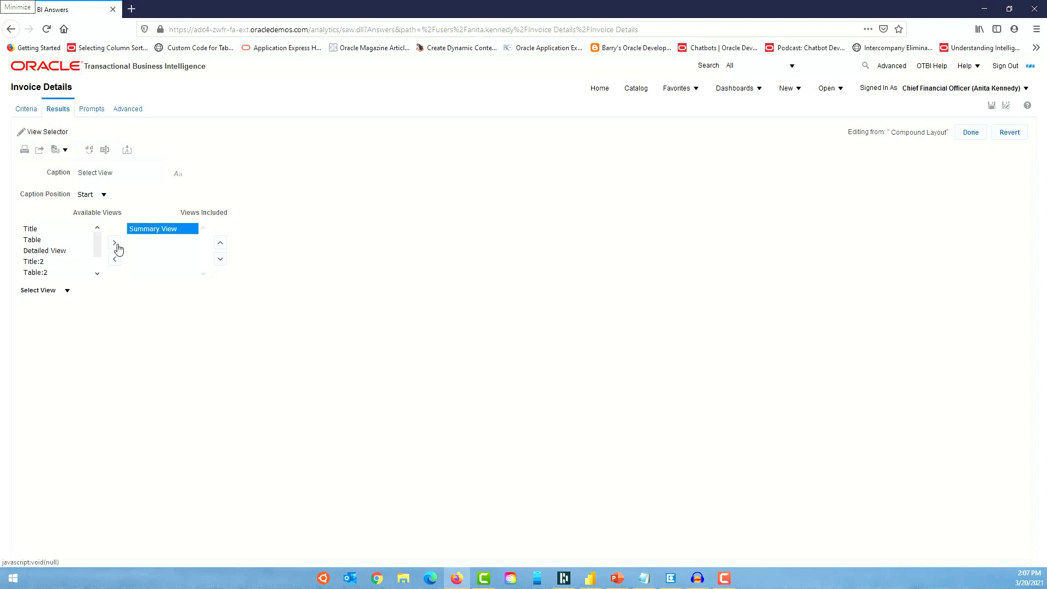
pyautogui.click(59, 251)
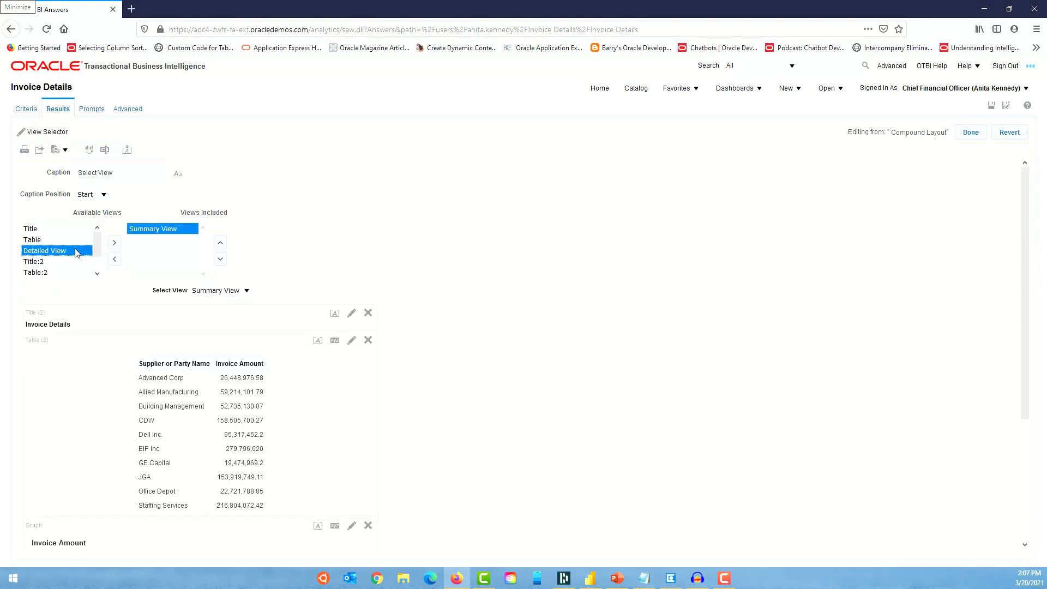
pyautogui.click(114, 243)
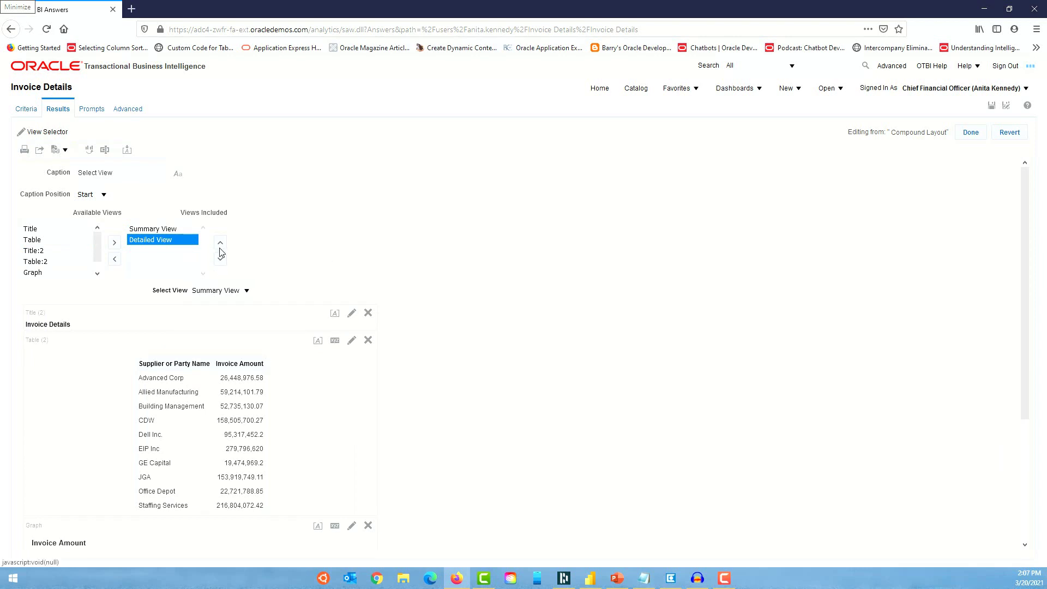
pyautogui.press('Up')
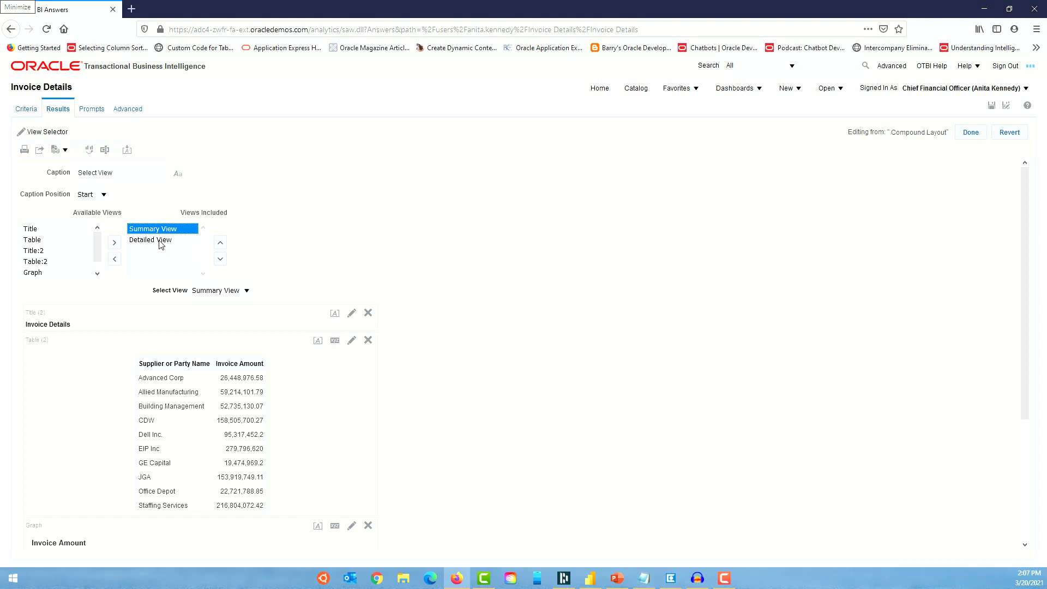
# Save the analysis, then switch the view selector to Detailed View and back to Summary View.
pyautogui.click(969, 133)
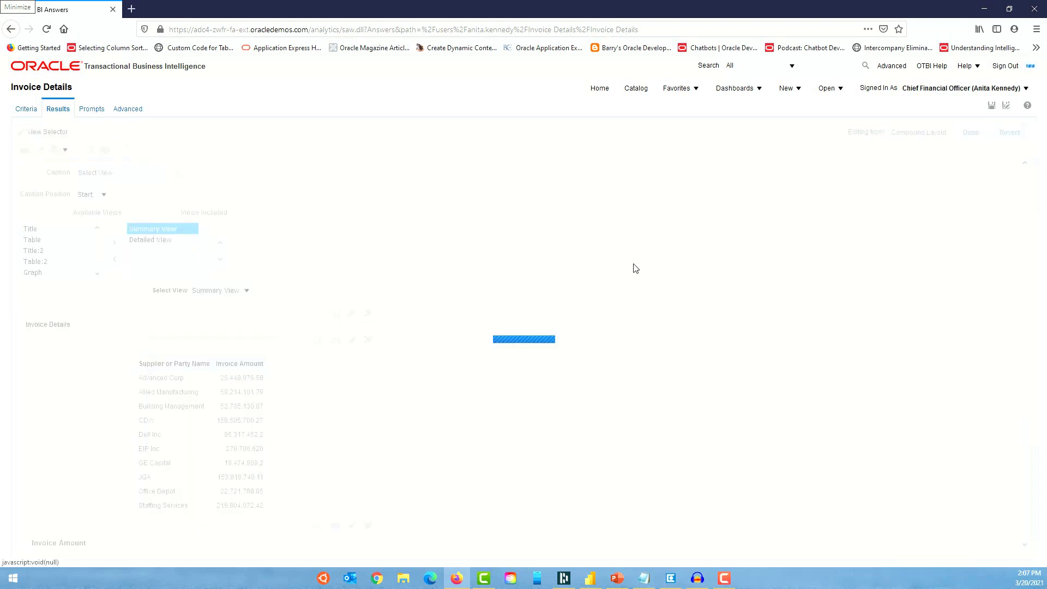
pyautogui.click(992, 107)
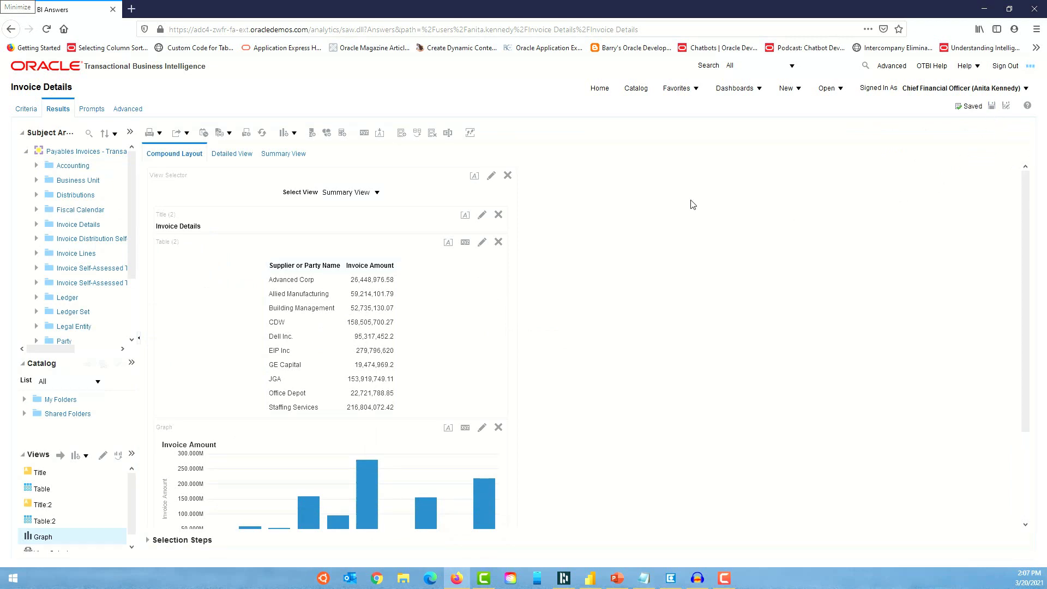
pyautogui.click(350, 194)
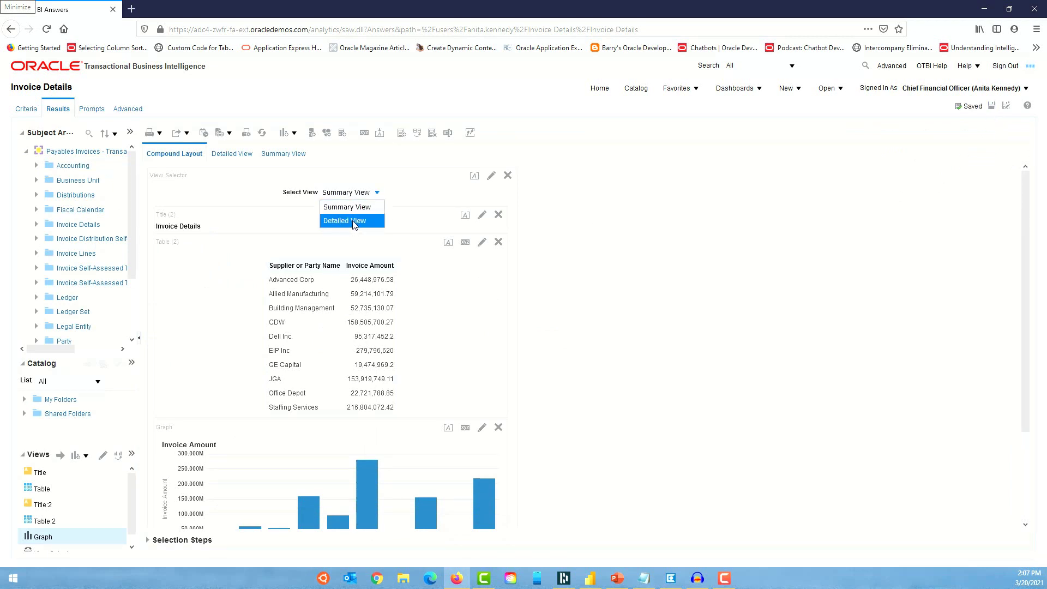
pyautogui.click(352, 221)
pyautogui.click(365, 194)
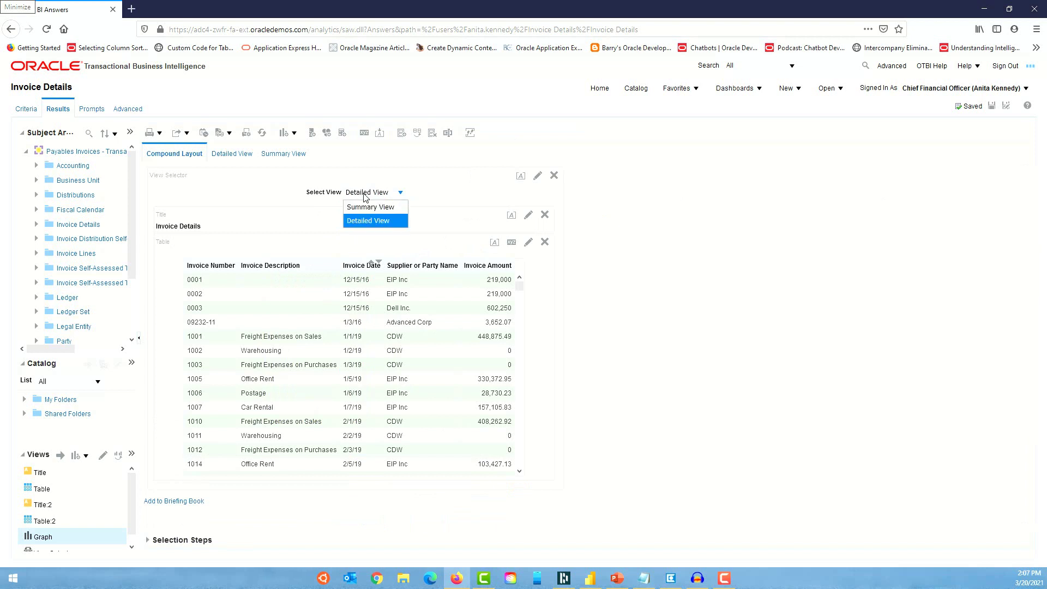
pyautogui.click(365, 205)
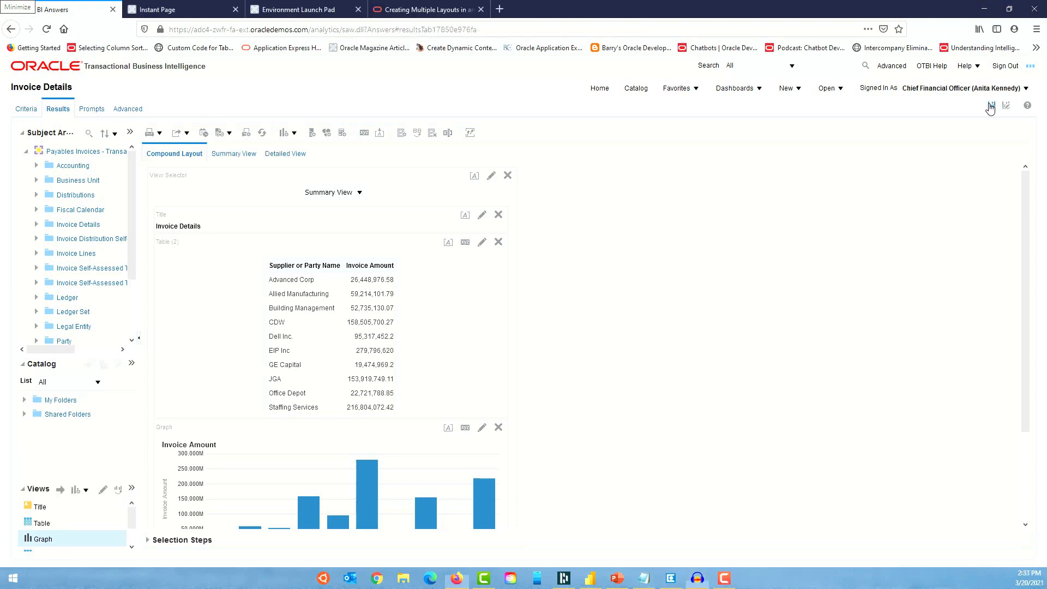
# Save, then reopen Invoice Details from My Folders in the Catalog, showing the supplier summary.
pyautogui.click(992, 105)
pyautogui.click(636, 88)
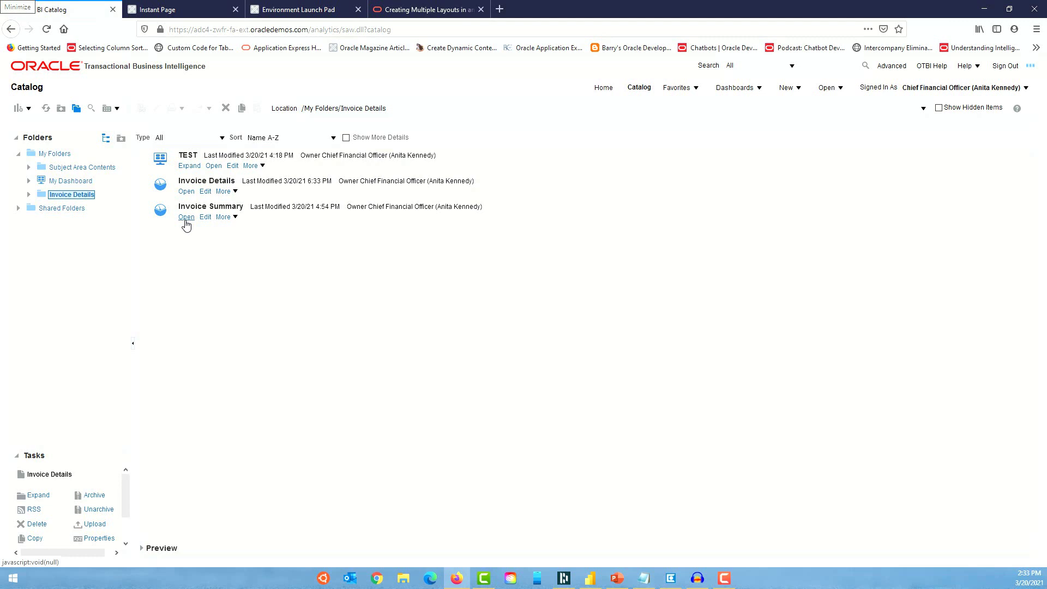
pyautogui.click(187, 192)
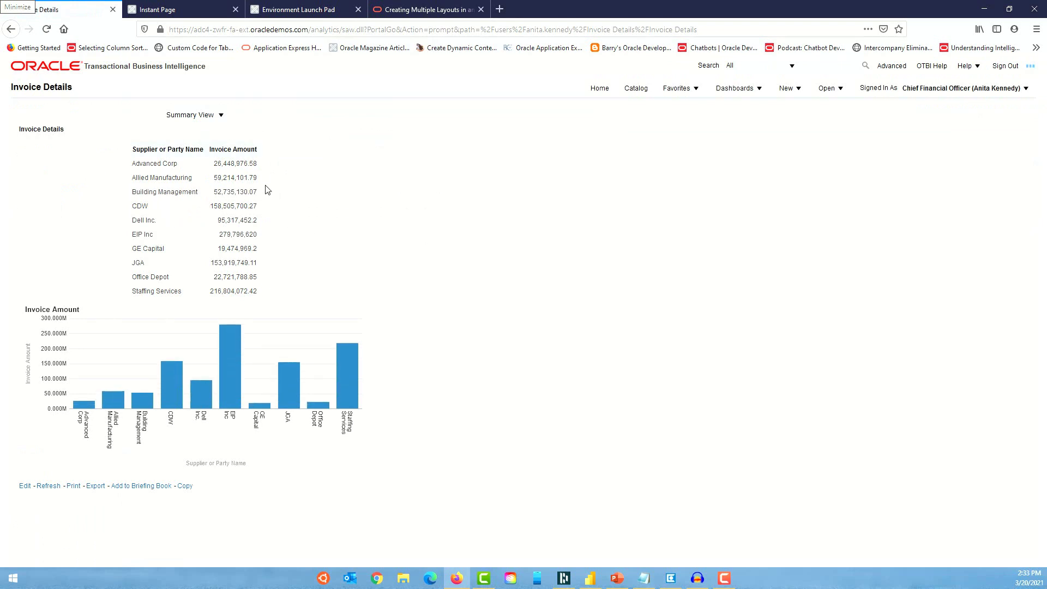
pyautogui.click(196, 119)
pyautogui.click(200, 144)
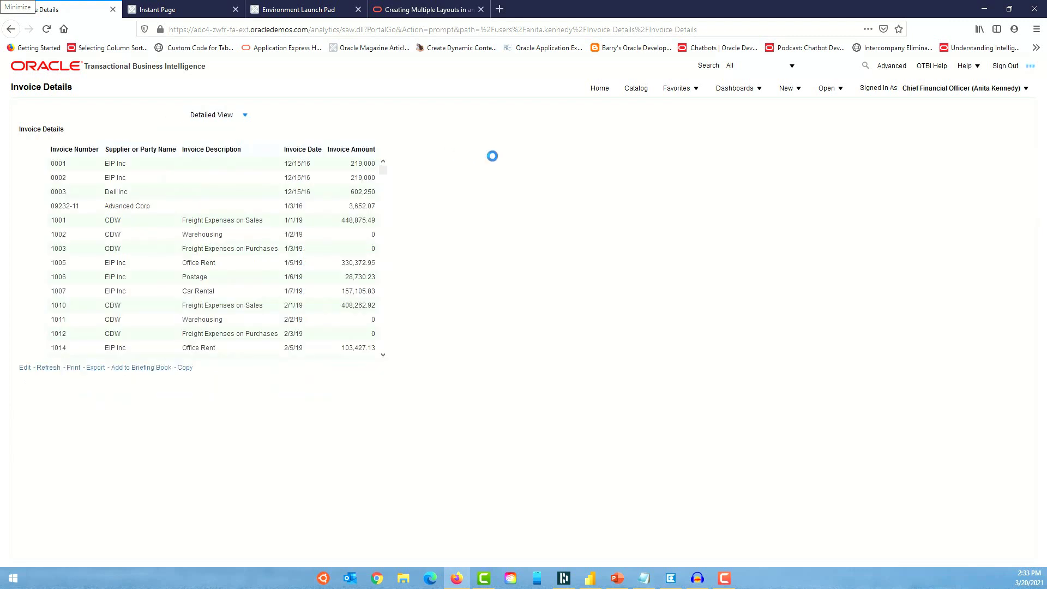
pyautogui.click(217, 117)
pyautogui.click(218, 130)
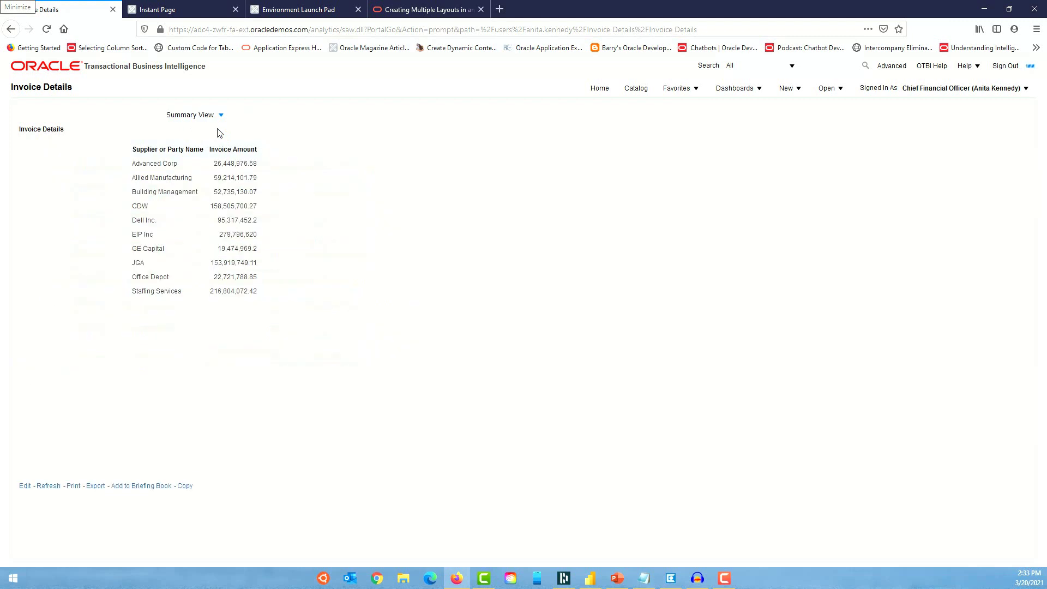